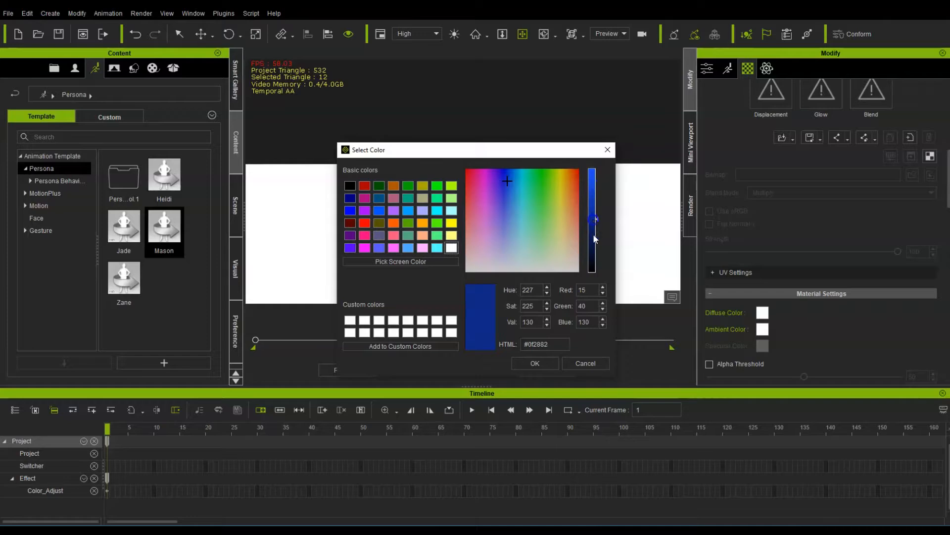
# Try a dark blue (#0f2882) and a dark grey (#4a4a4a) as the room's diffuse colour
pyautogui.click(539, 363)
pyautogui.moveTo(550, 210); pyautogui.dragTo(539, 251, button='right')
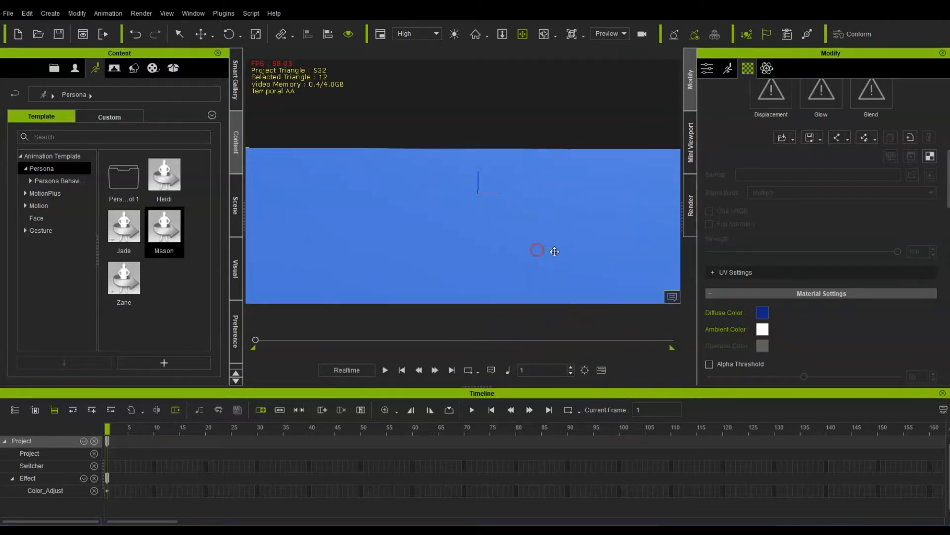
pyautogui.click(762, 312)
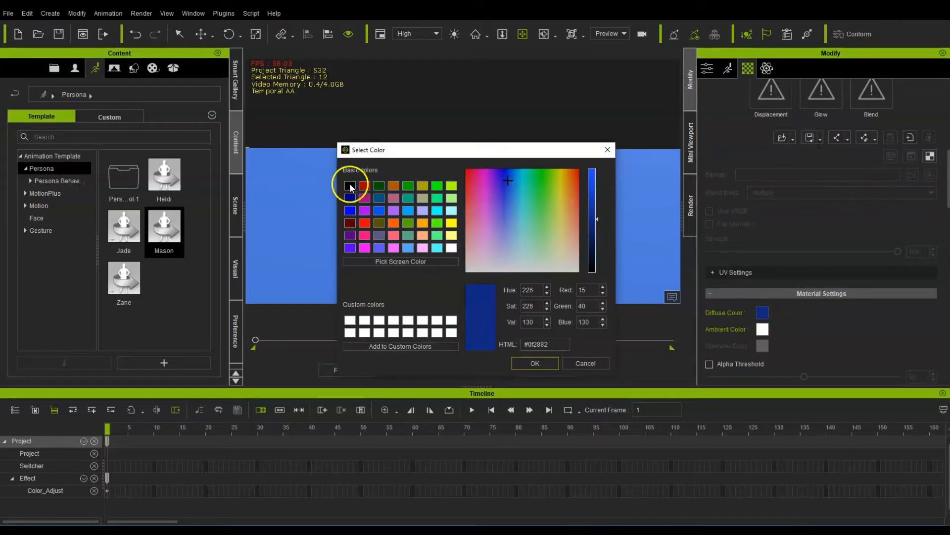
pyautogui.click(350, 186)
pyautogui.moveTo(594, 250)
pyautogui.mouseDown()
pyautogui.moveTo(590, 237)
pyautogui.moveTo(595, 247)
pyautogui.mouseUp()
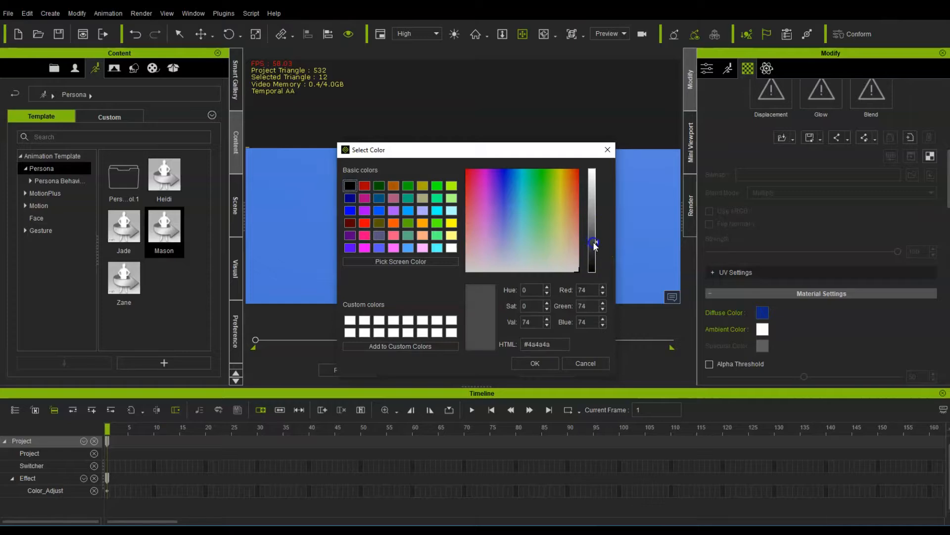
pyautogui.click(536, 364)
pyautogui.click(543, 199)
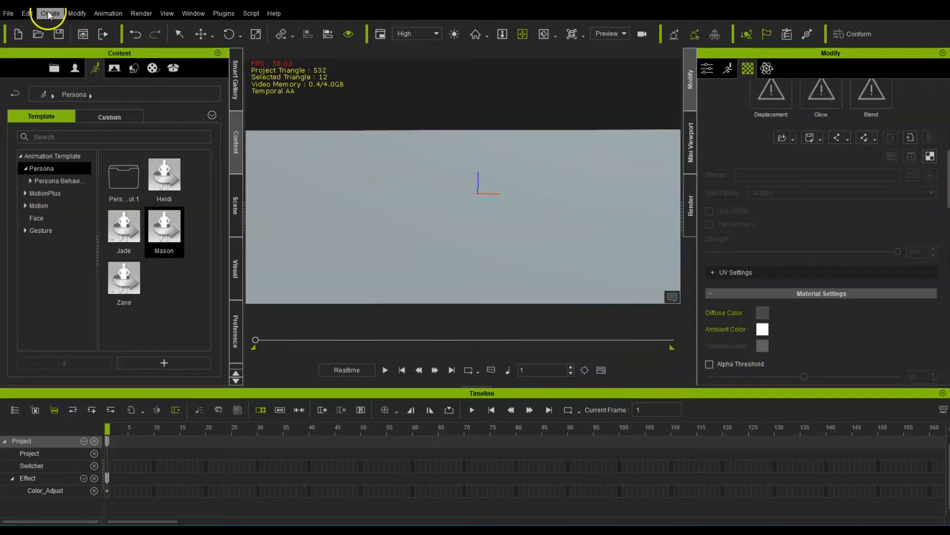
# Undo the room's colour changes and its creation to get back to the empty scene
pyautogui.click(139, 38)
pyautogui.click(139, 37)
pyautogui.click(138, 35)
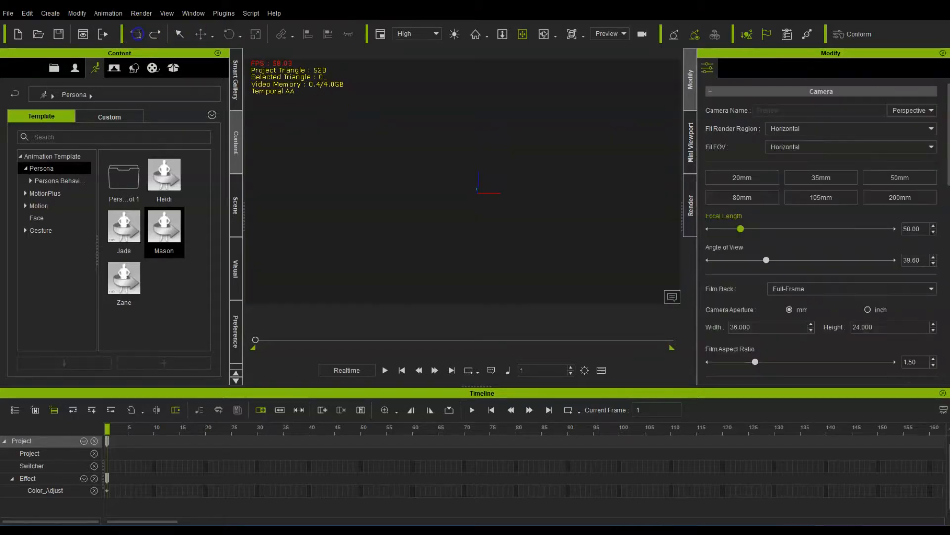
# Create a Room surface in the empty scene and turn the view towards its back corner
pyautogui.click(50, 14)
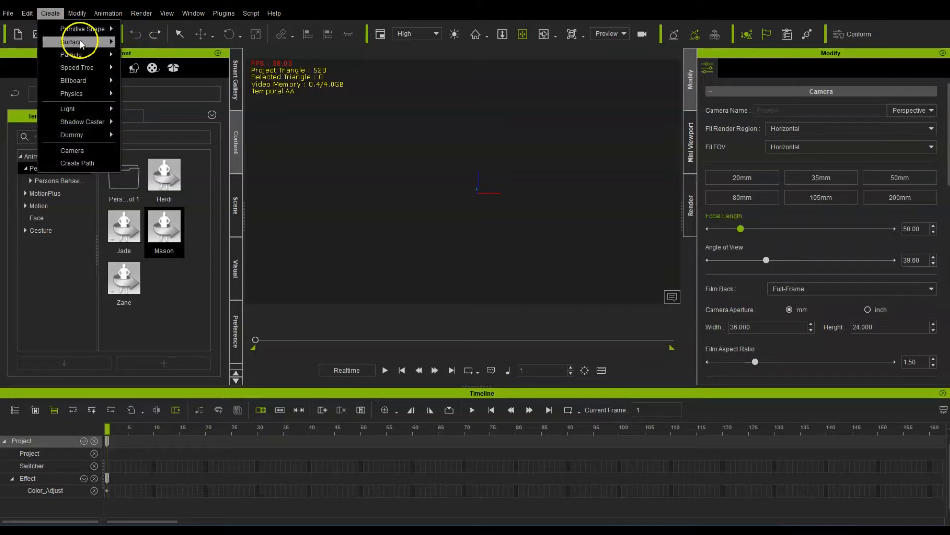
pyautogui.moveTo(81, 44)
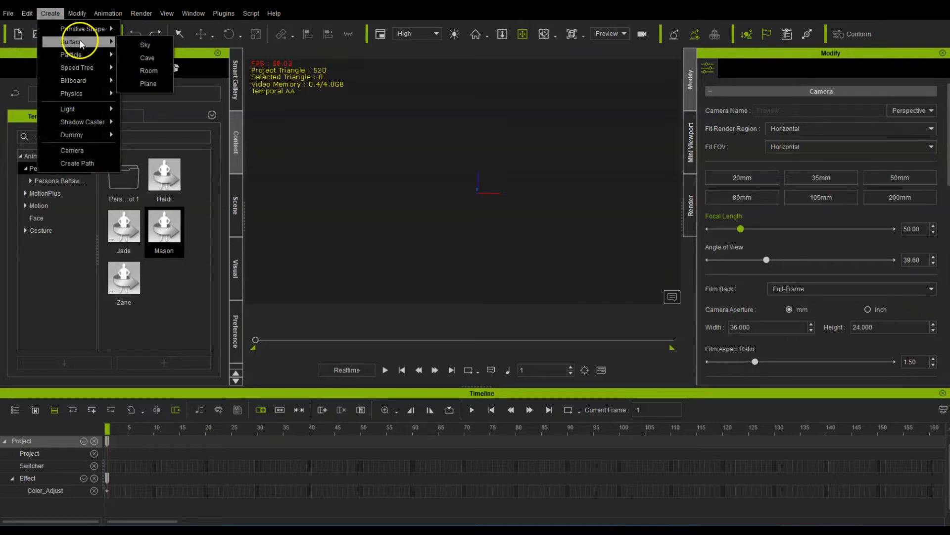
pyautogui.click(147, 70)
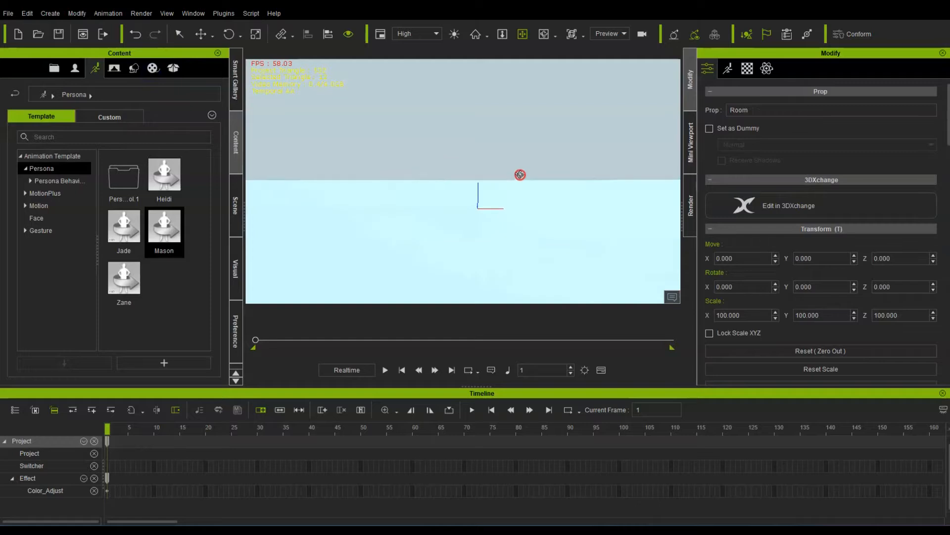
pyautogui.moveTo(418, 199); pyautogui.dragTo(545, 229)
# Remove the room's diffuse texture and set its diffuse colour to dark grey, #434343
pyautogui.click(748, 69)
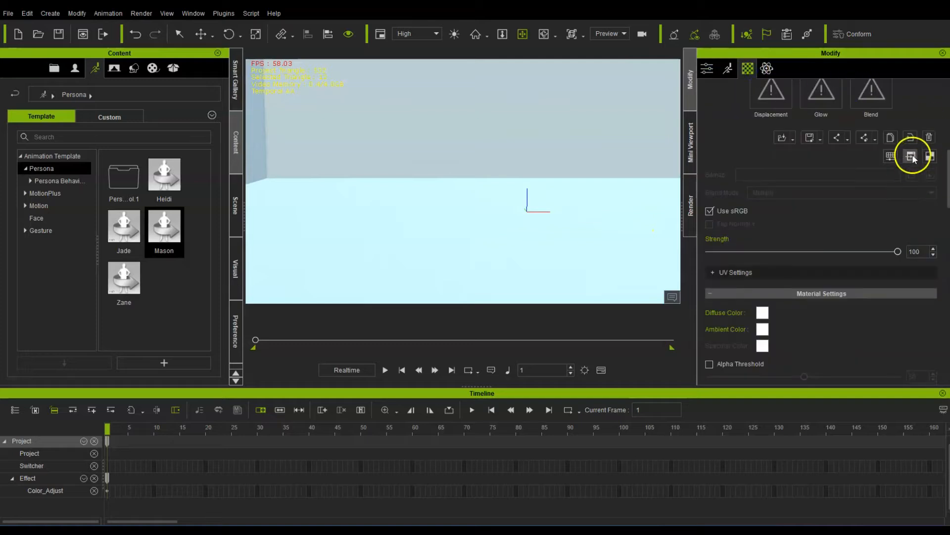
pyautogui.click(930, 137)
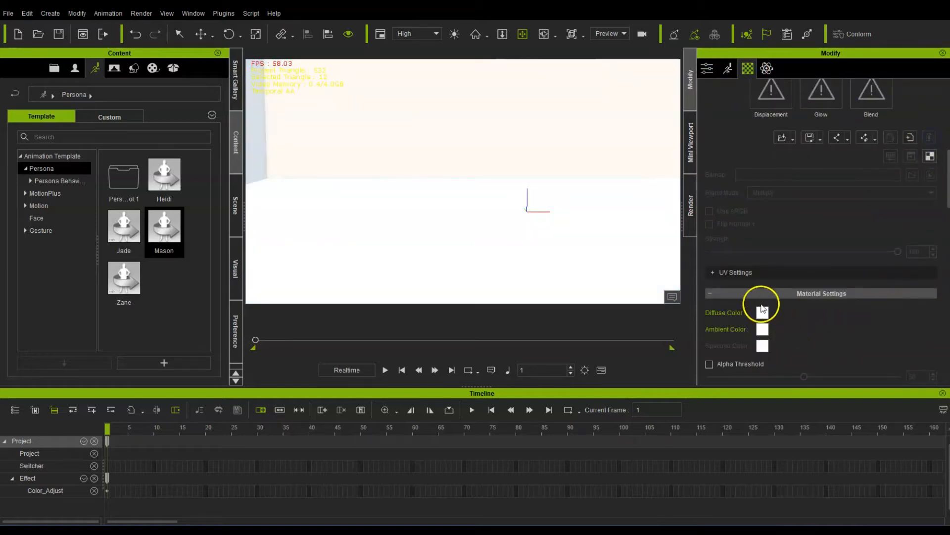
pyautogui.click(761, 314)
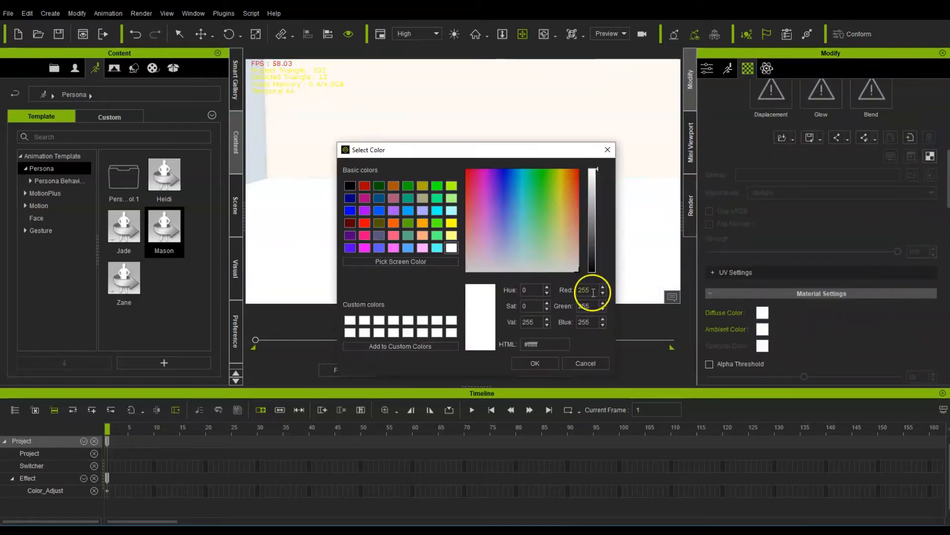
pyautogui.click(349, 185)
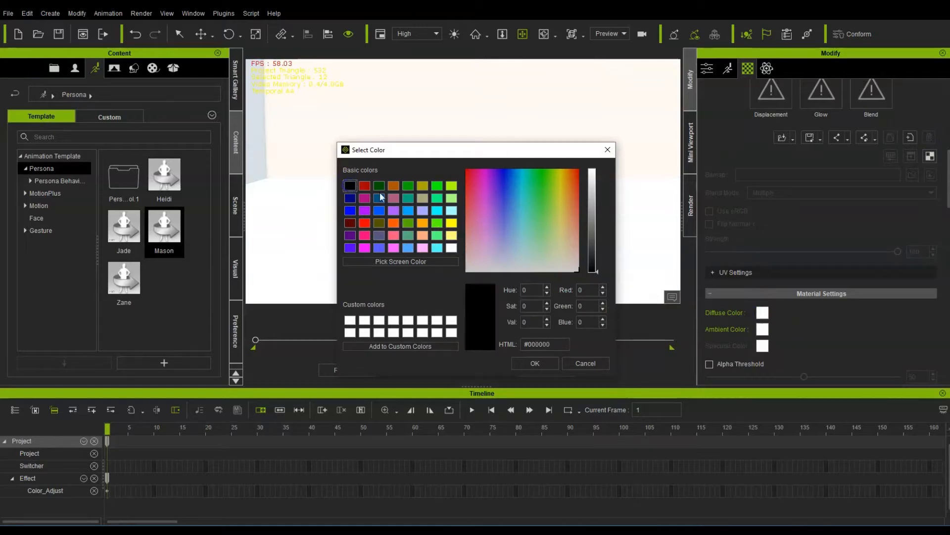
pyautogui.moveTo(589, 221); pyautogui.dragTo(594, 248)
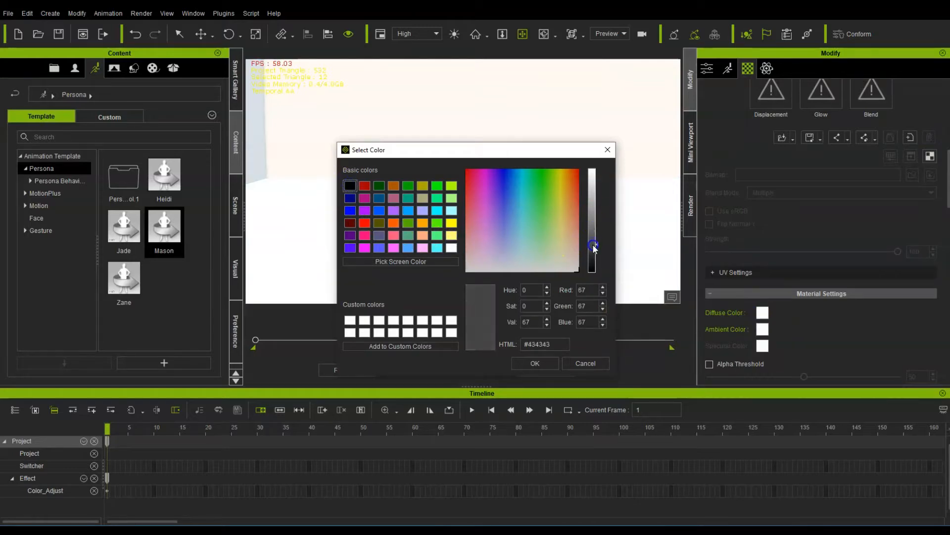
pyautogui.click(547, 364)
pyautogui.moveTo(597, 208); pyautogui.dragTo(588, 279, button='right')
# Place the G6 Cloth Mason Long Sleeves avatar from the Smart Gallery on the left side of the room's floor
pyautogui.click(103, 131)
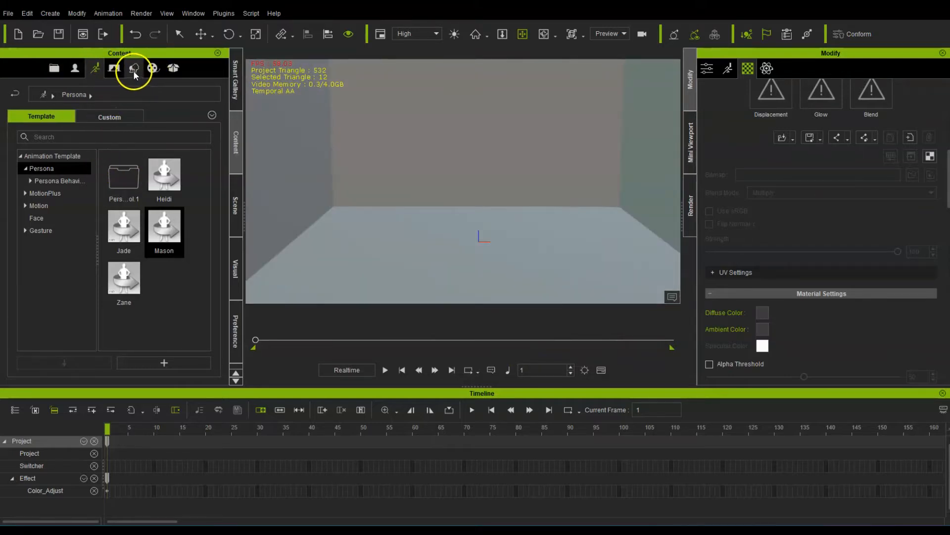
pyautogui.click(232, 82)
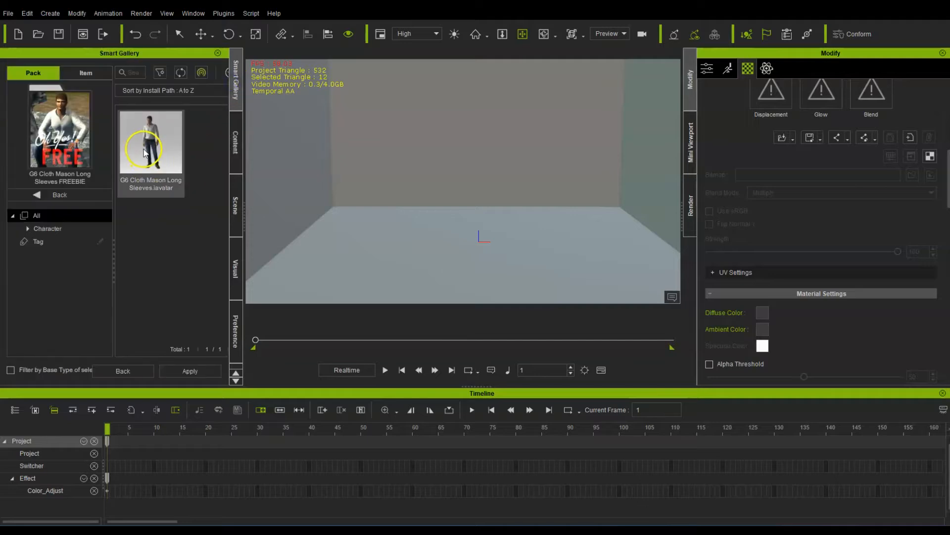
pyautogui.moveTo(149, 146); pyautogui.dragTo(370, 248)
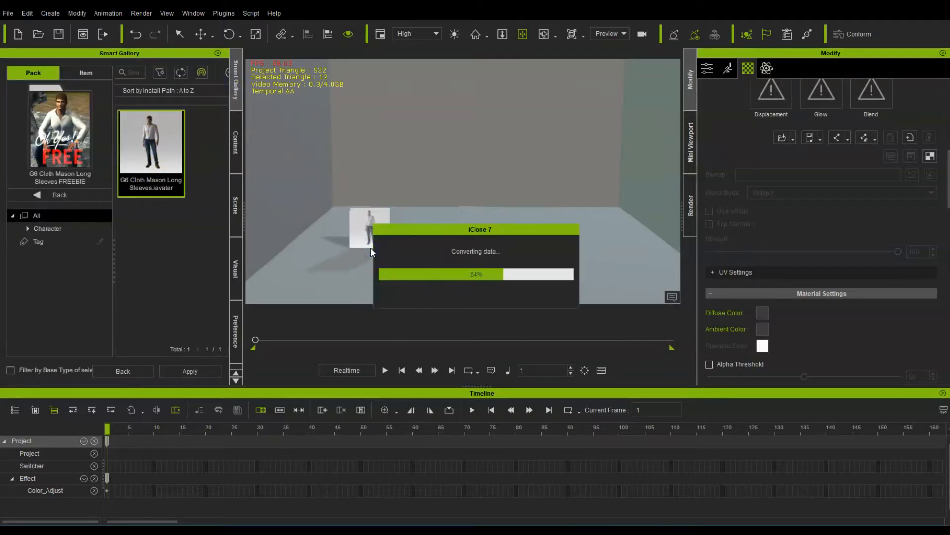
pyautogui.scroll(3, 424, 248)
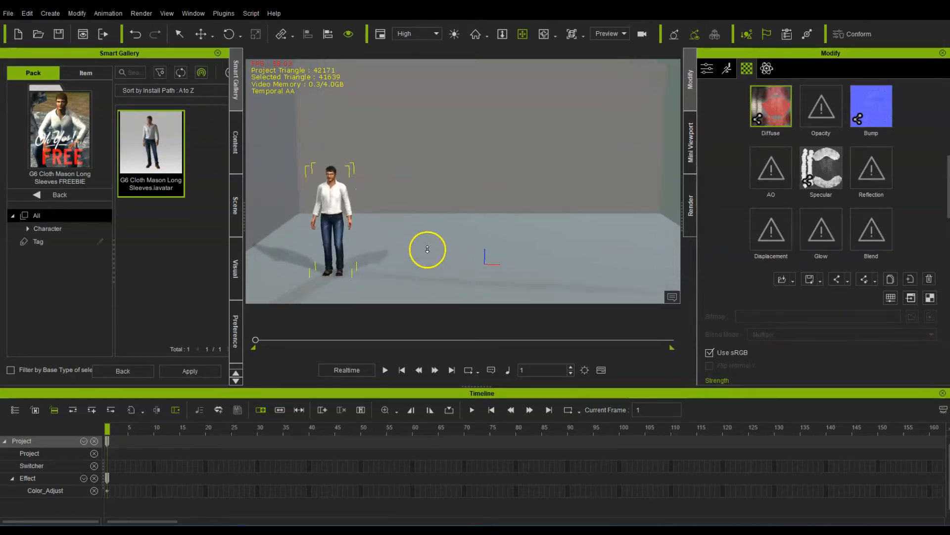
# Apply the Mason persona to the avatar and have him perform the Walk bump object action
pyautogui.click(236, 142)
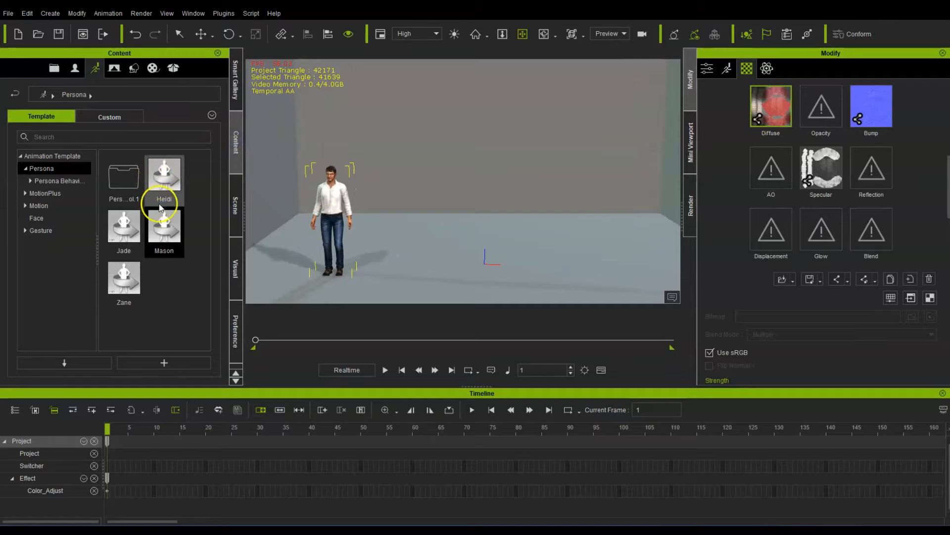
pyautogui.moveTo(164, 225); pyautogui.dragTo(335, 227)
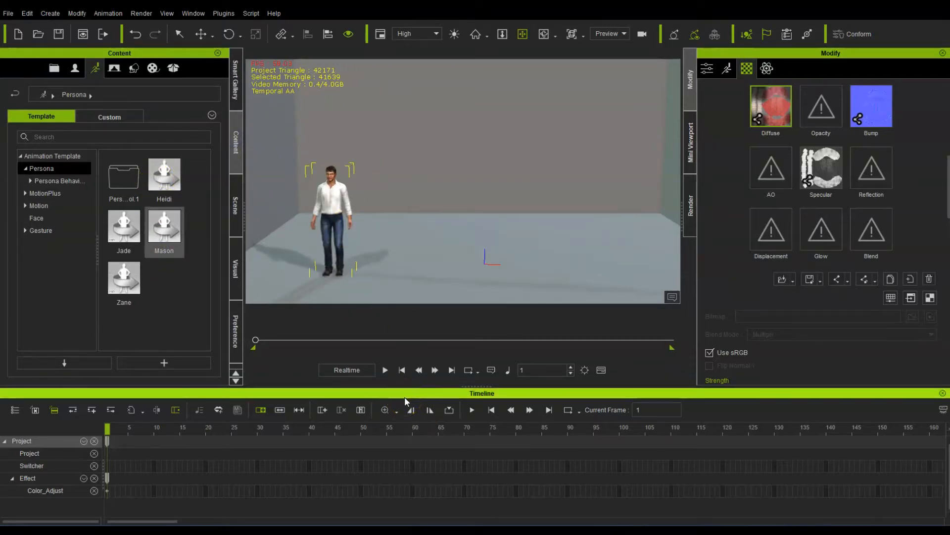
pyautogui.rightClick(593, 272)
pyautogui.moveTo(657, 371)
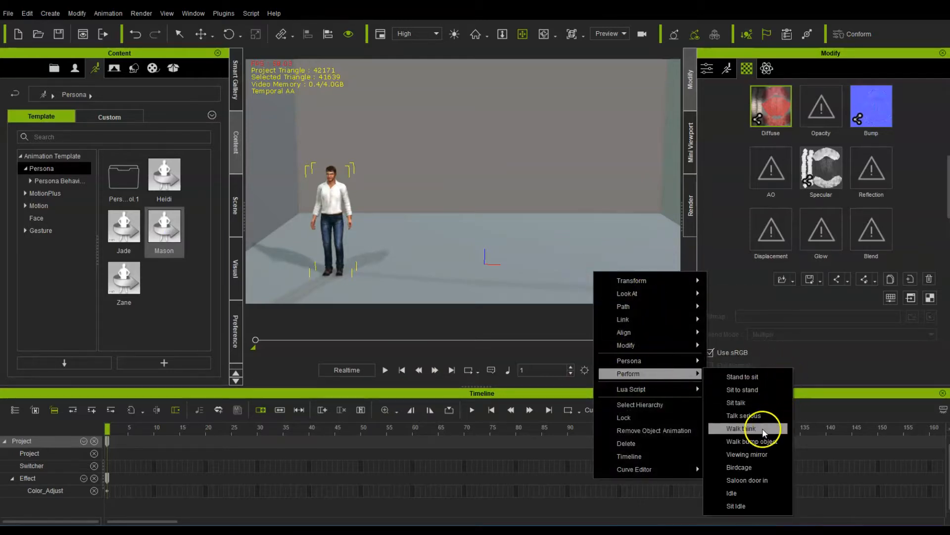
pyautogui.click(758, 442)
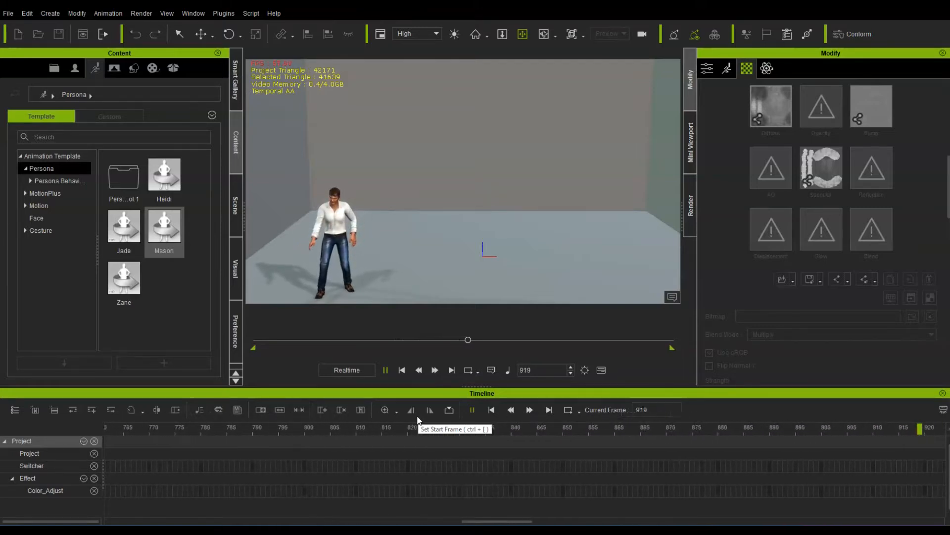
pyautogui.press('space')
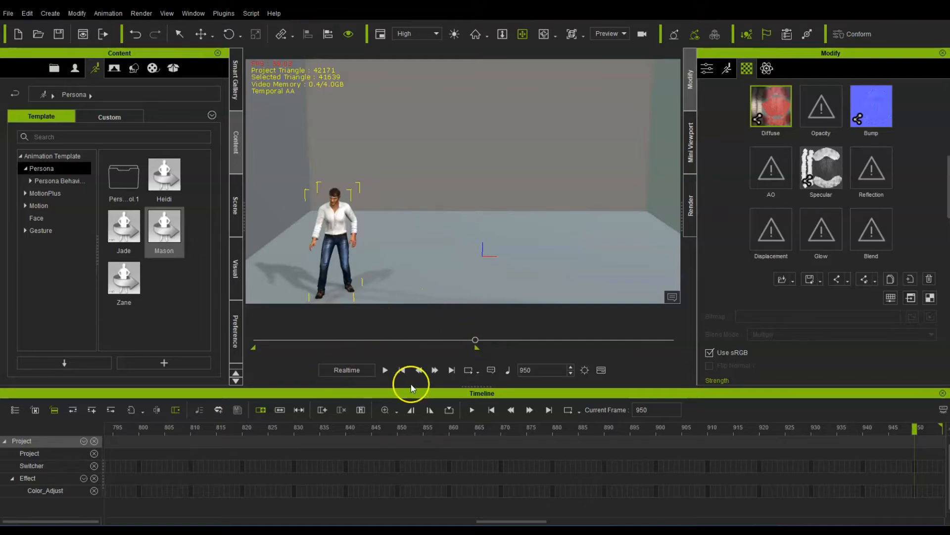
# At the first frame, frame the avatar's head and torso from the front and create a camera with that view
pyautogui.click(402, 369)
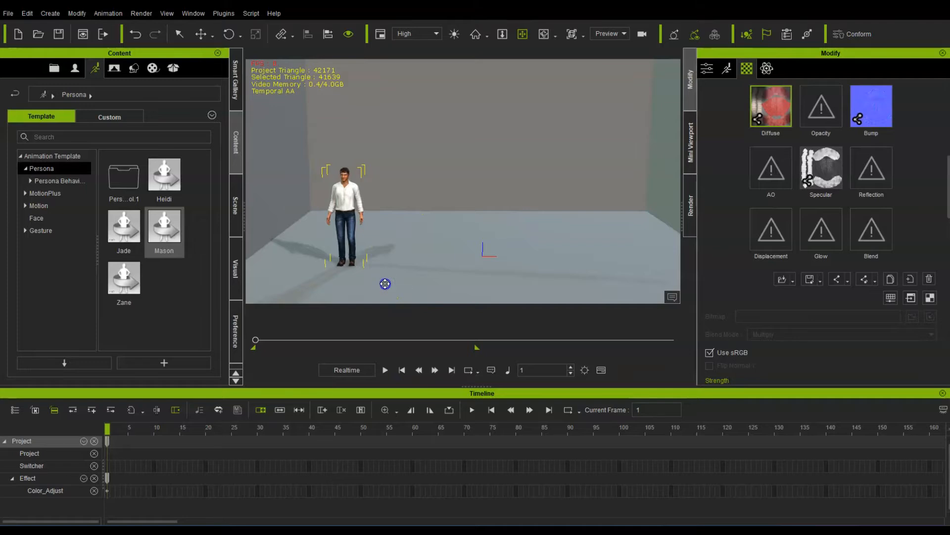
pyautogui.moveTo(385, 283); pyautogui.dragTo(449, 274, button='middle')
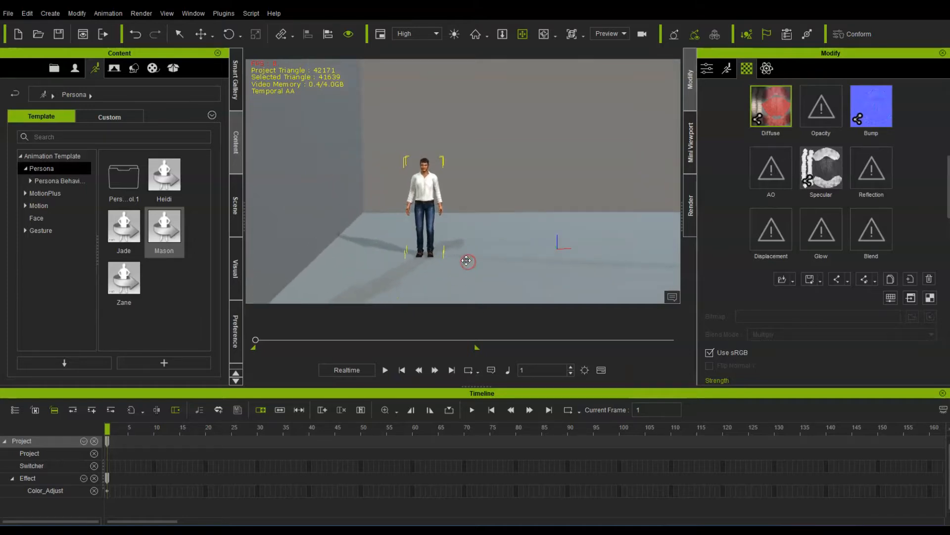
pyautogui.scroll(6, 466, 260)
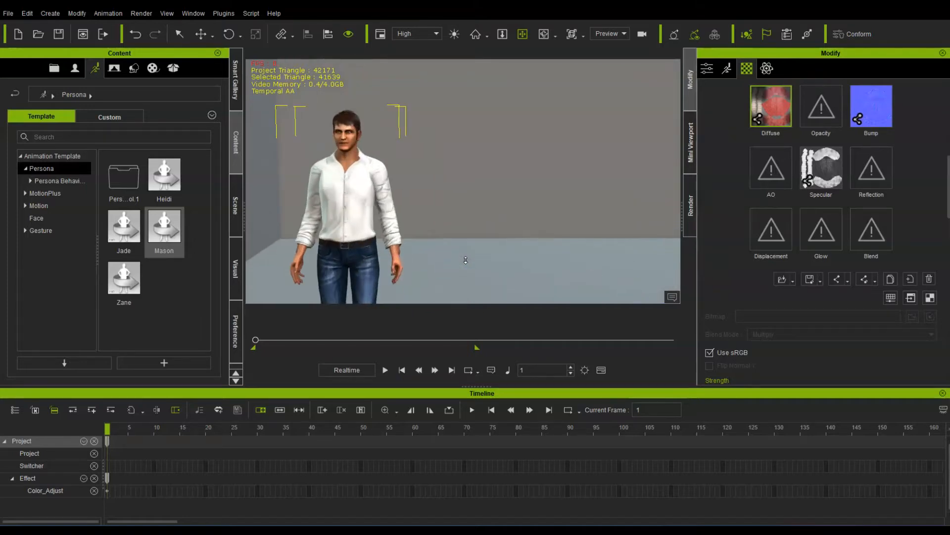
pyautogui.moveTo(464, 249); pyautogui.dragTo(622, 300, button='middle')
pyautogui.scroll(5, 550, 255)
pyautogui.moveTo(552, 238); pyautogui.dragTo(584, 241, button='middle')
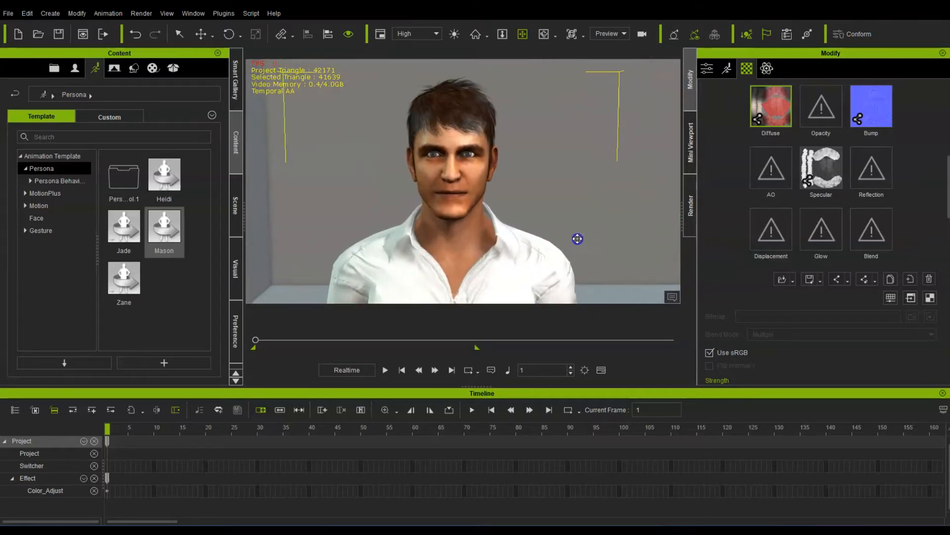
pyautogui.scroll(-4, 584, 238)
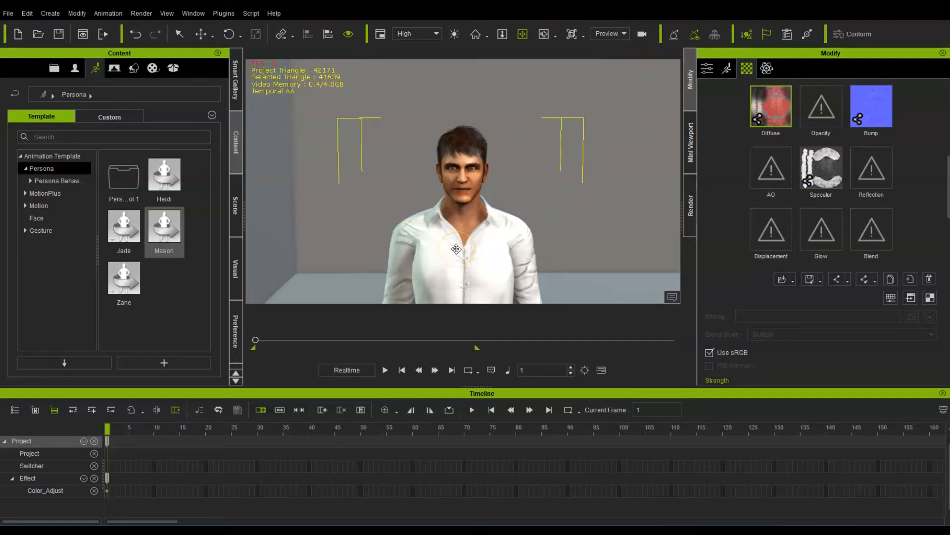
pyautogui.moveTo(575, 248)
pyautogui.mouseDown()
pyautogui.moveTo(565, 226)
pyautogui.moveTo(558, 237)
pyautogui.moveTo(584, 244)
pyautogui.moveTo(558, 240)
pyautogui.mouseUp()
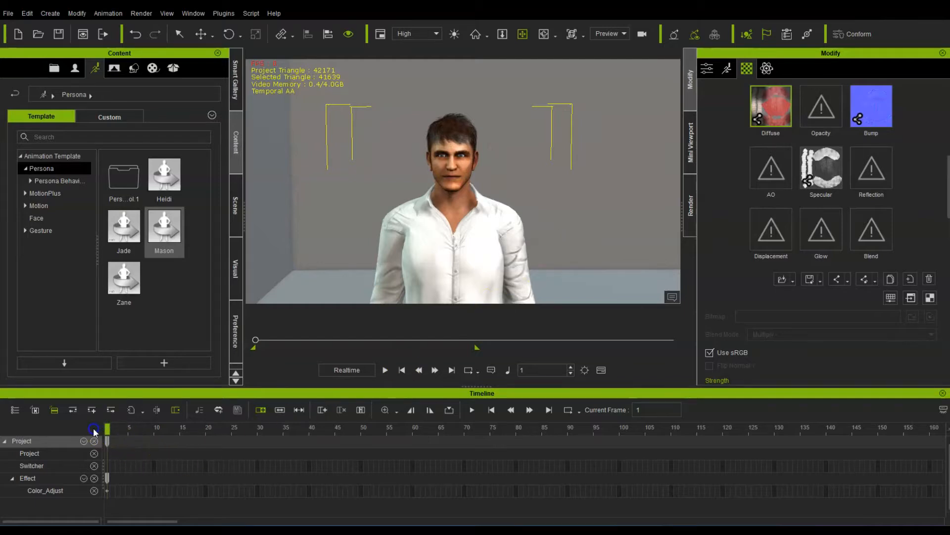
pyautogui.click(51, 13)
pyautogui.click(74, 146)
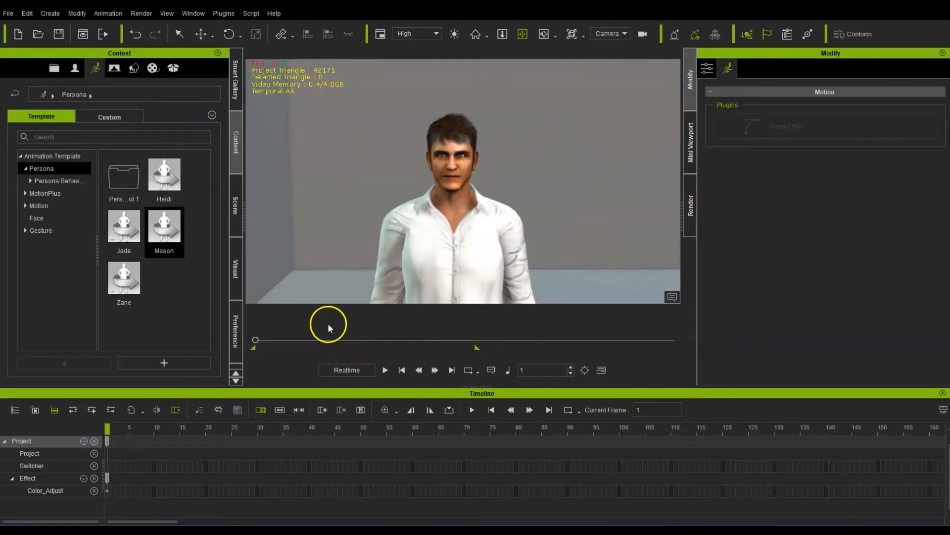
# Advance the animation to frame 213 and reframe the camera further back so it shows the avatar from head to feet
pyautogui.press('space')
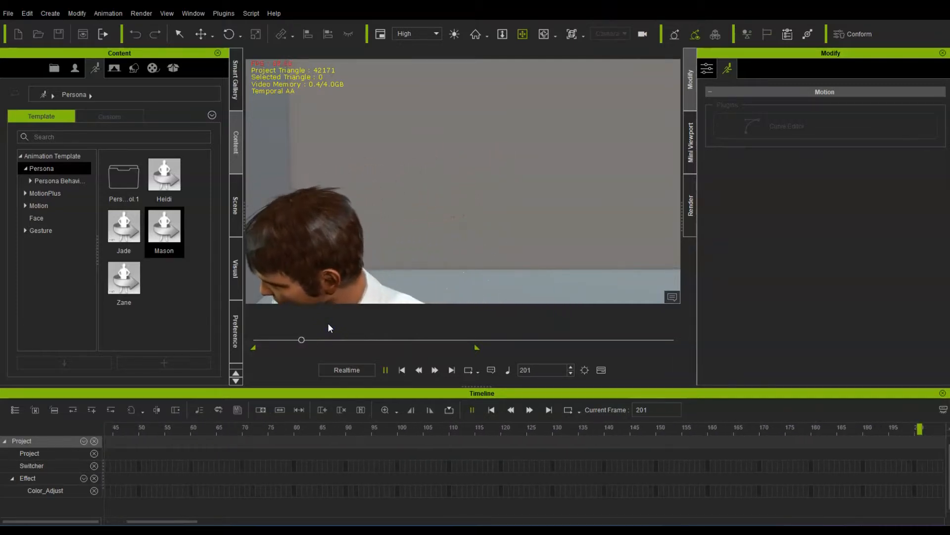
pyautogui.press('space')
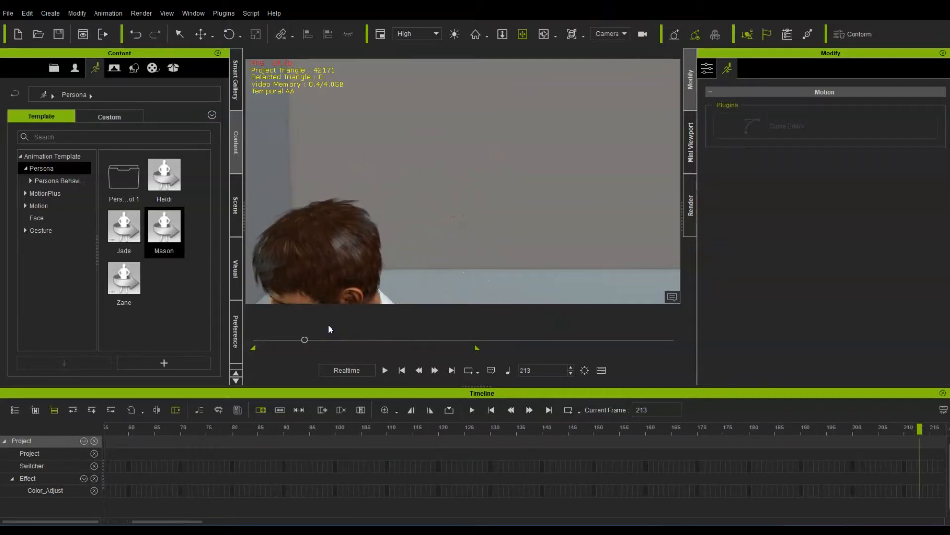
pyautogui.click(329, 328)
pyautogui.click(395, 244)
pyautogui.scroll(-5, 395, 244)
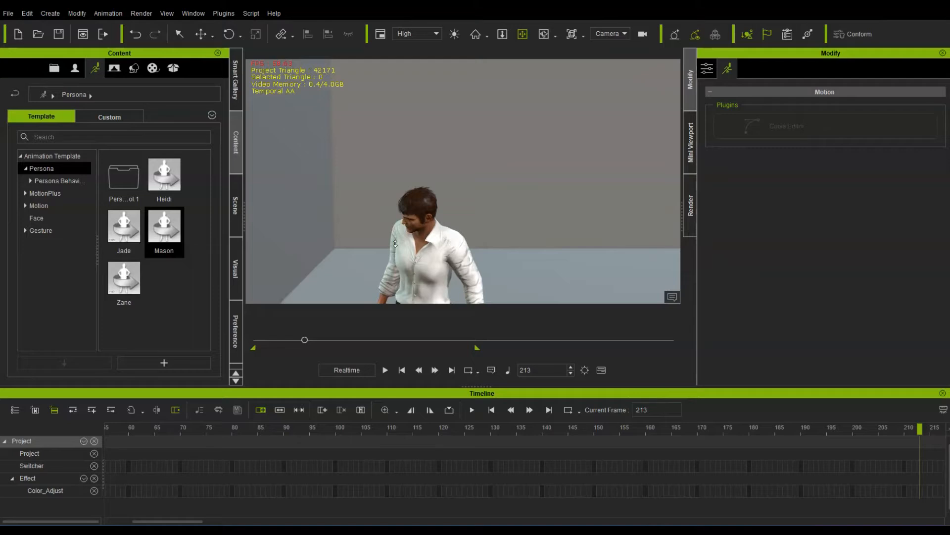
pyautogui.click(396, 248)
pyautogui.moveTo(425, 269); pyautogui.dragTo(448, 211)
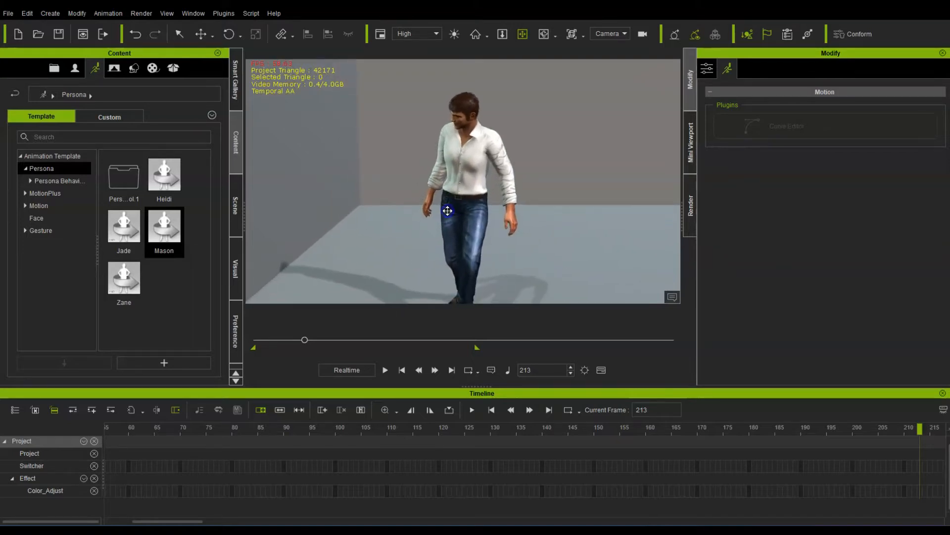
# Preview the camera shot from frame 213 until the avatar walks away, and return to the first frame
pyautogui.press('space')
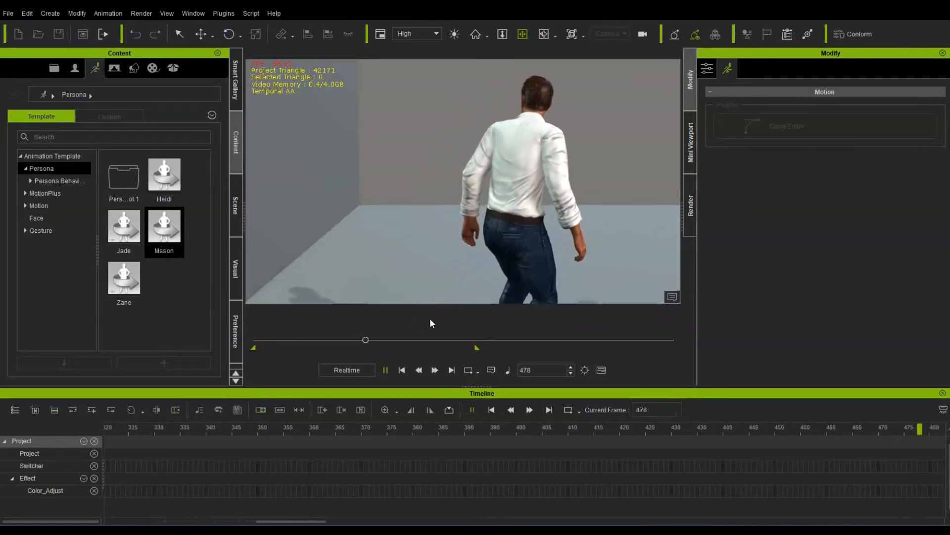
pyautogui.press('space')
pyautogui.click(401, 370)
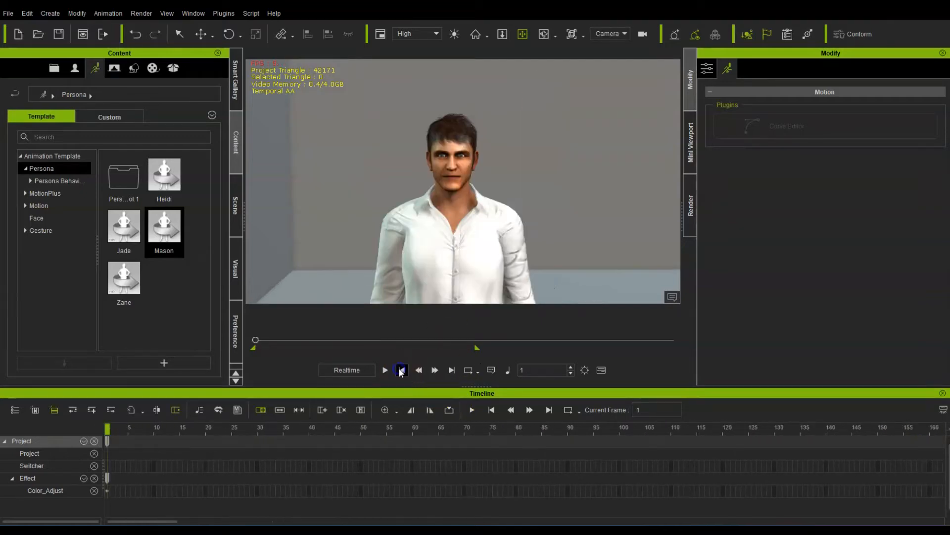
# Advance the animation to frame 404 and frame the avatar from the front, from his head to his thighs
pyautogui.press('space')
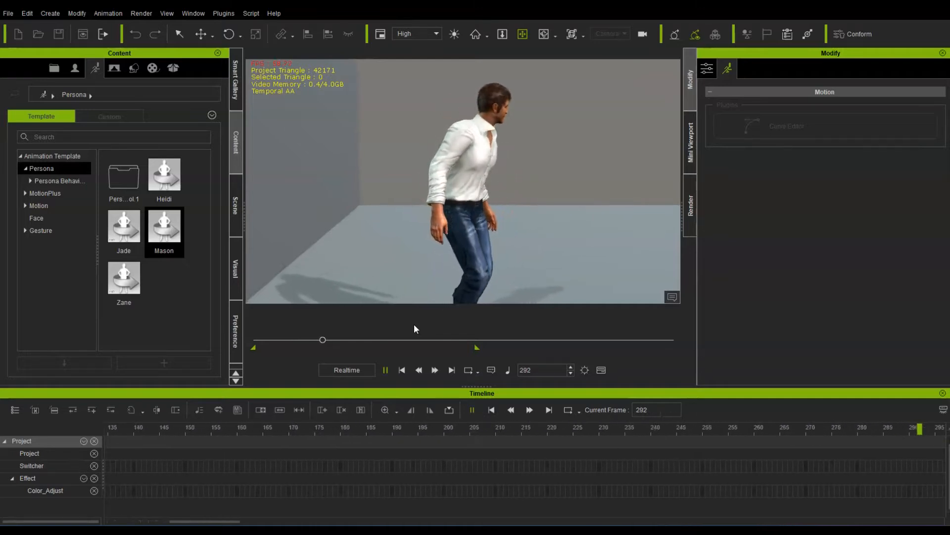
pyautogui.press('space')
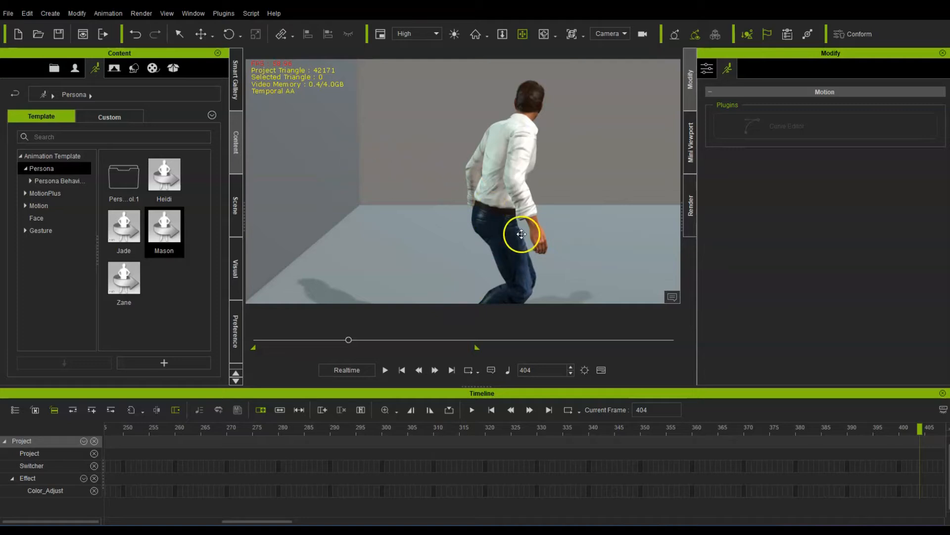
pyautogui.moveTo(589, 156); pyautogui.dragTo(499, 190, button='right')
pyautogui.click(404, 159)
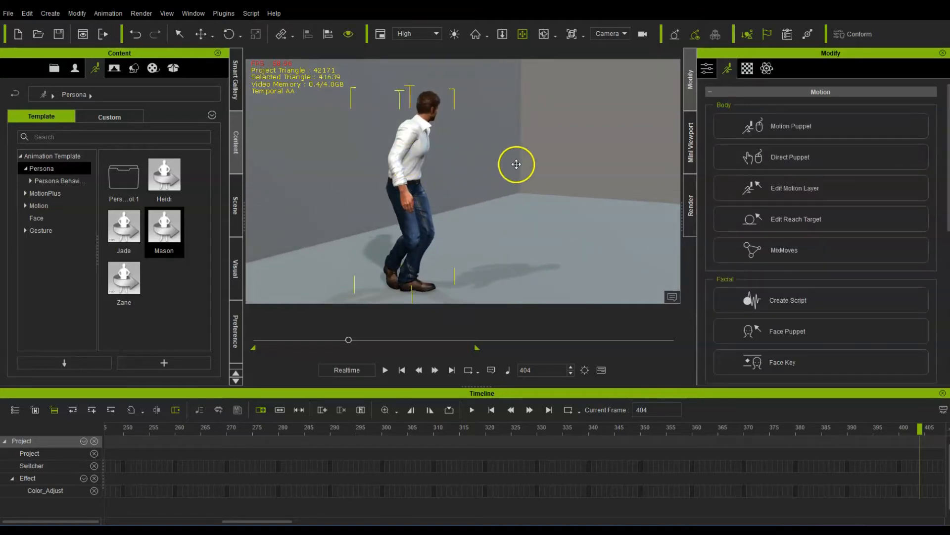
pyautogui.moveTo(418, 197); pyautogui.dragTo(31, 276, button='right')
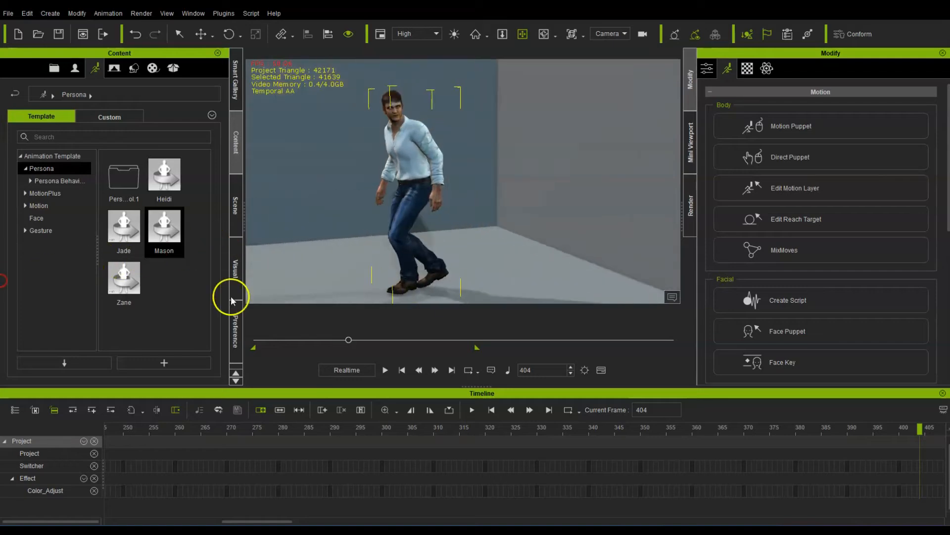
pyautogui.moveTo(367, 218); pyautogui.dragTo(426, 243, button='middle')
pyautogui.scroll(5, 497, 245)
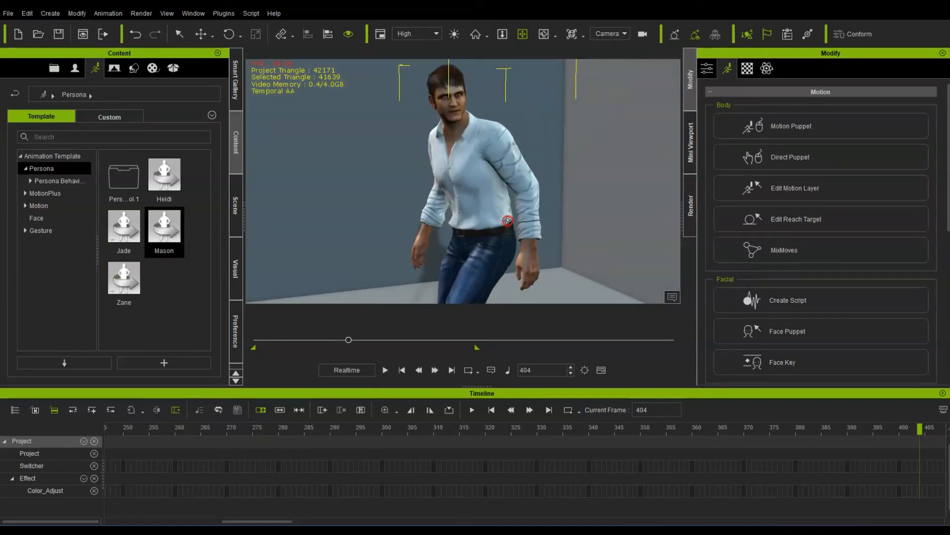
# Lower the view to look up at the avatar from a low angle and create a second camera with that view
pyautogui.click(500, 34)
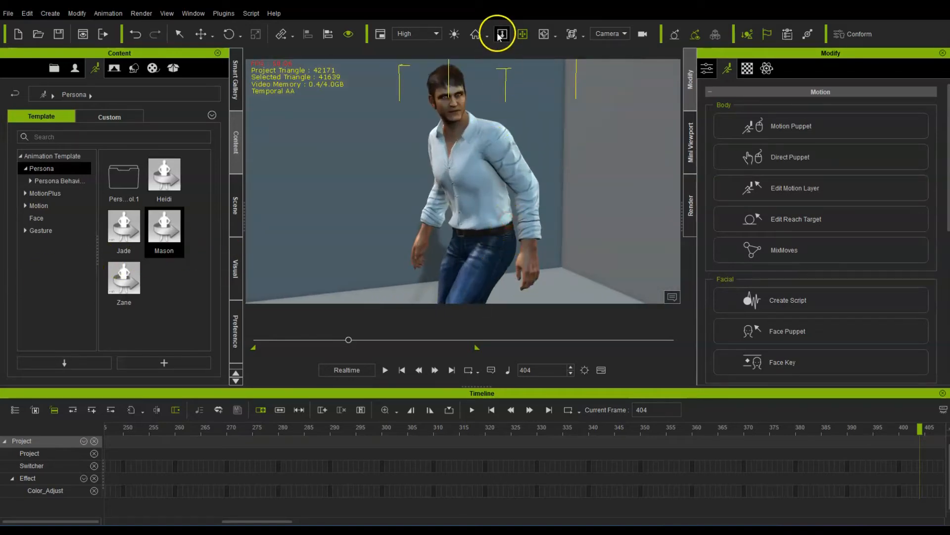
pyautogui.moveTo(508, 177); pyautogui.dragTo(508, 77)
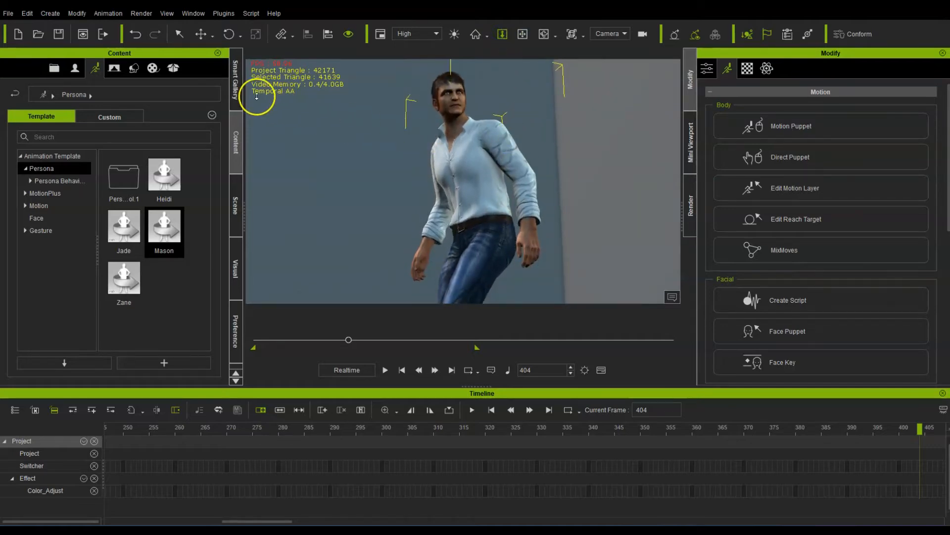
pyautogui.click(51, 13)
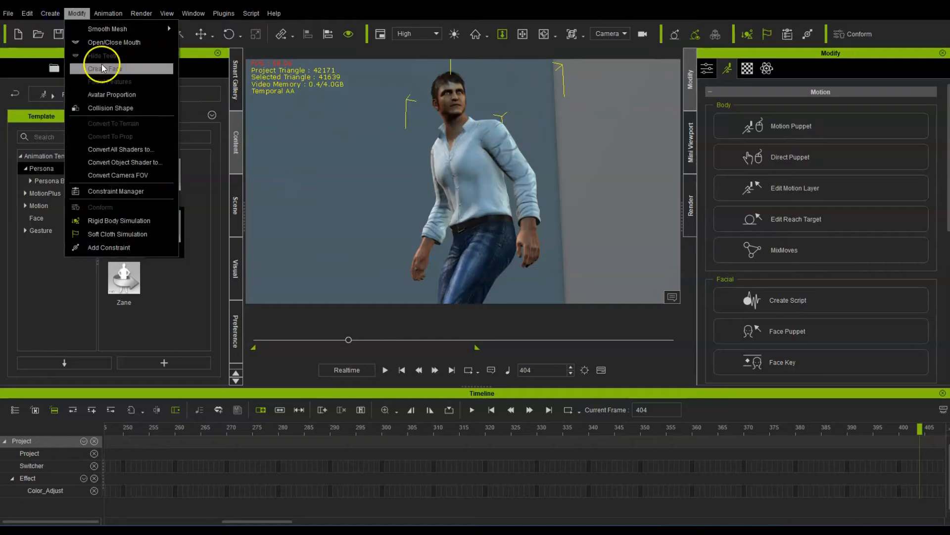
pyautogui.click(79, 150)
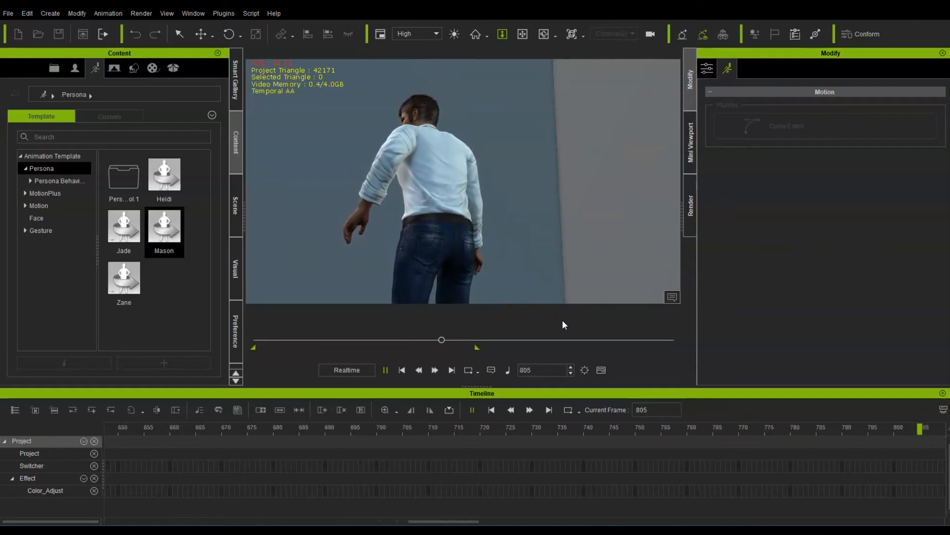
# Advance the animation to frame 817, frame the avatar's lower legs and shoes from the front and above, and create a third camera there
pyautogui.press('space')
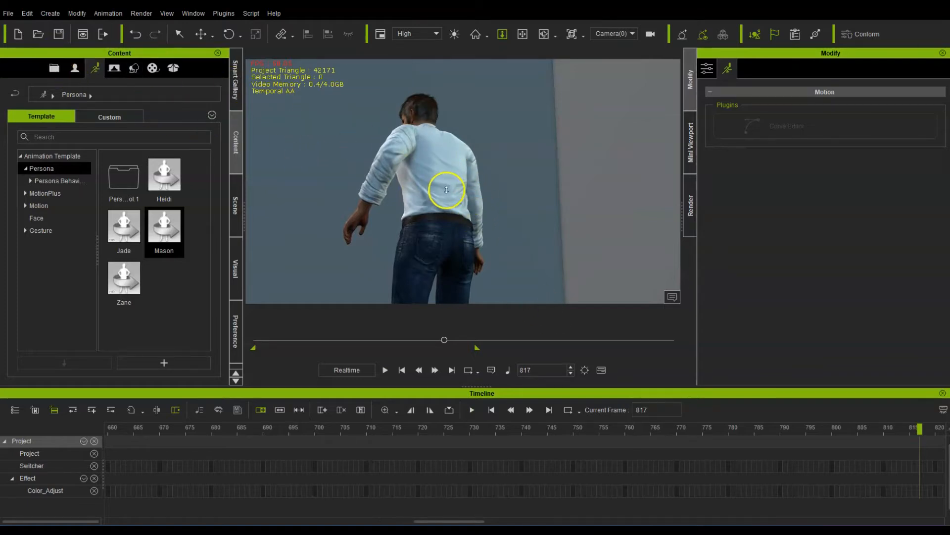
pyautogui.press('x')
pyautogui.moveTo(407, 208); pyautogui.dragTo(891, 159)
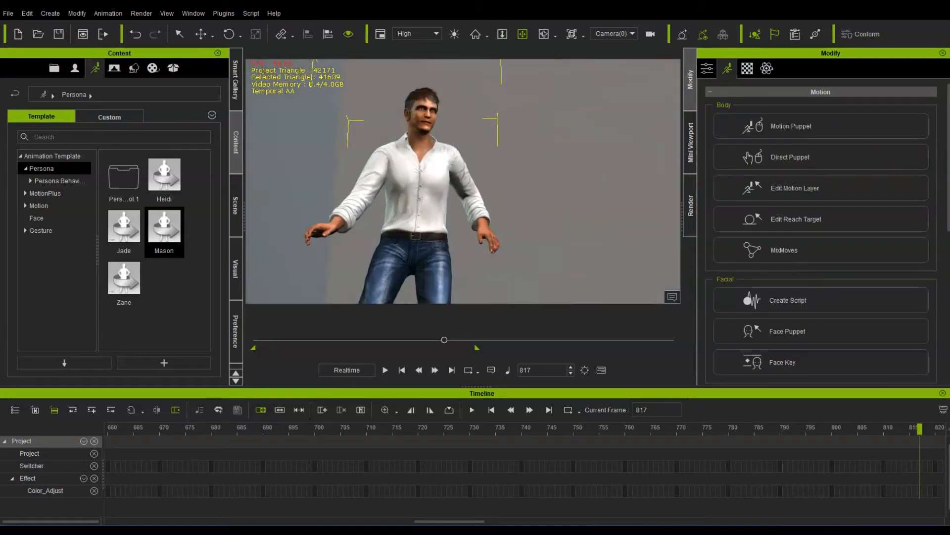
pyautogui.moveTo(505, 163)
pyautogui.mouseDown()
pyautogui.moveTo(522, 365)
pyautogui.moveTo(511, 465)
pyautogui.moveTo(507, 170)
pyautogui.mouseUp()
pyautogui.moveTo(381, 288); pyautogui.dragTo(441, 238)
pyautogui.moveTo(442, 238); pyautogui.dragTo(526, 229, button='middle')
pyautogui.moveTo(526, 229)
pyautogui.mouseDown(button='right')
pyautogui.moveTo(533, 236)
pyautogui.moveTo(533, 199)
pyautogui.moveTo(518, 225)
pyautogui.moveTo(536, 195)
pyautogui.mouseUp(button='right')
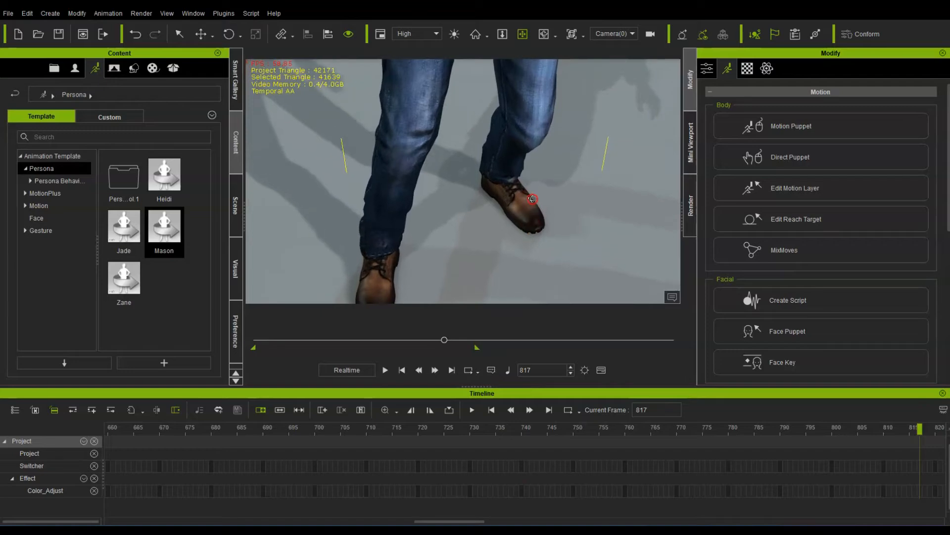
pyautogui.click(518, 205)
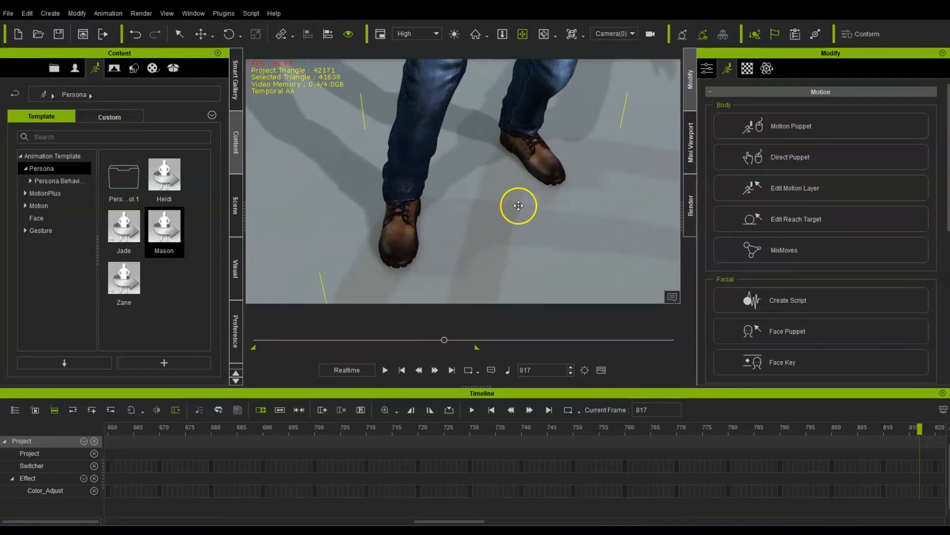
pyautogui.click(50, 13)
pyautogui.click(83, 150)
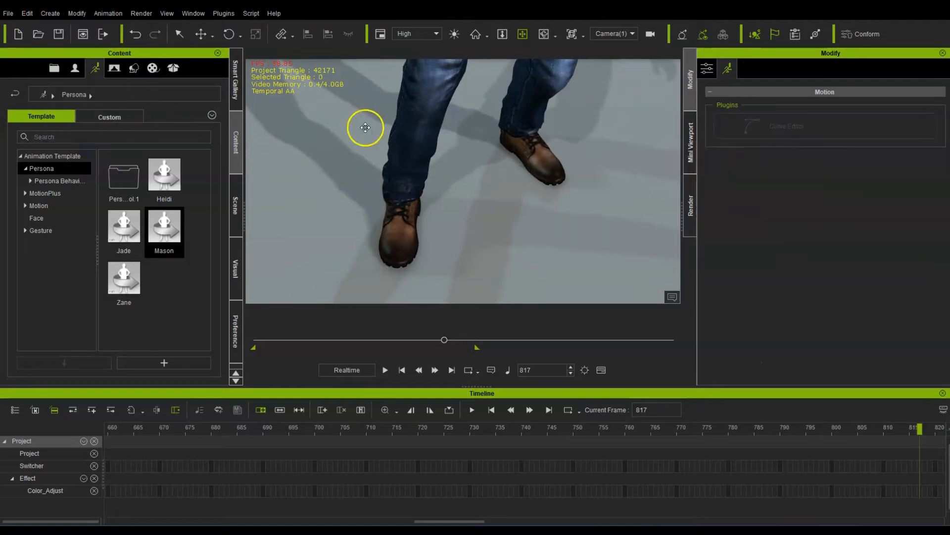
# Advance the animation to frame 952 and open the project settings
pyautogui.press('space')
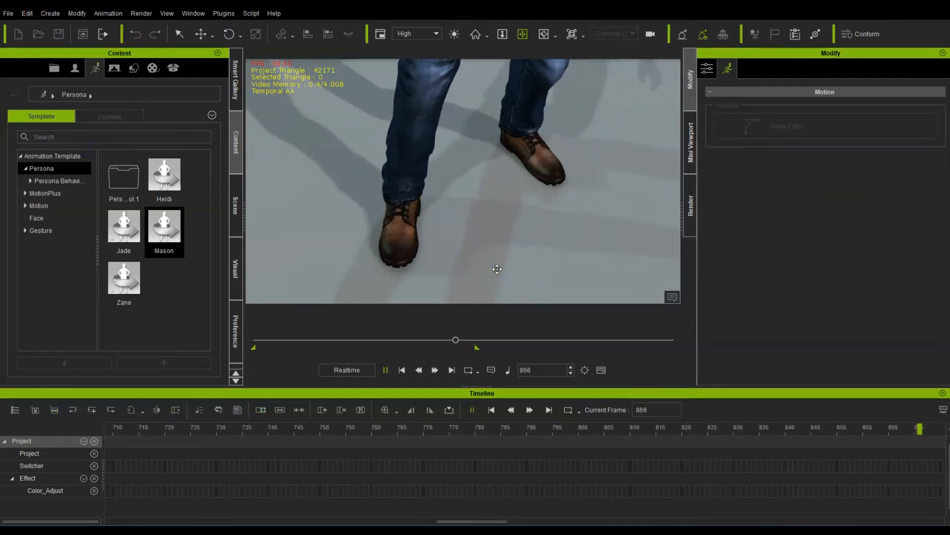
pyautogui.click(477, 339)
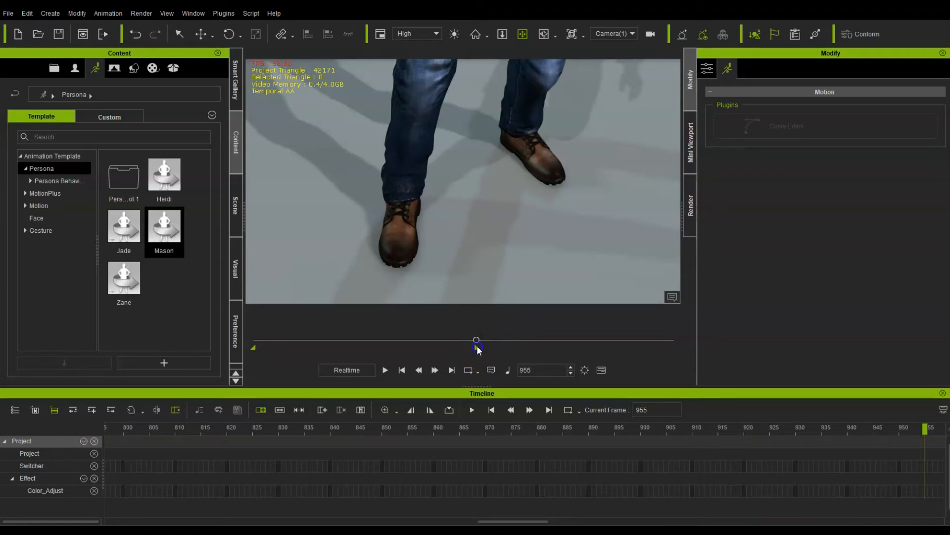
pyautogui.click(477, 347)
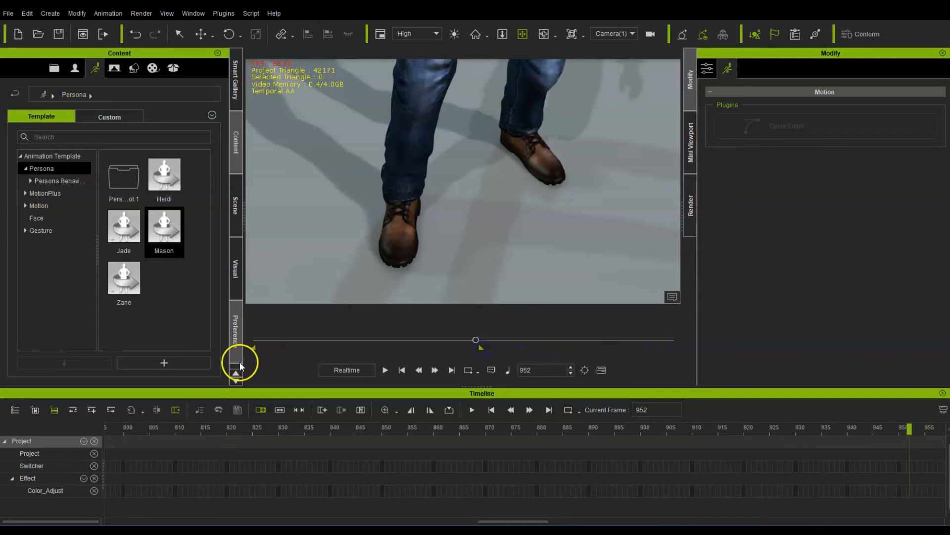
pyautogui.click(235, 347)
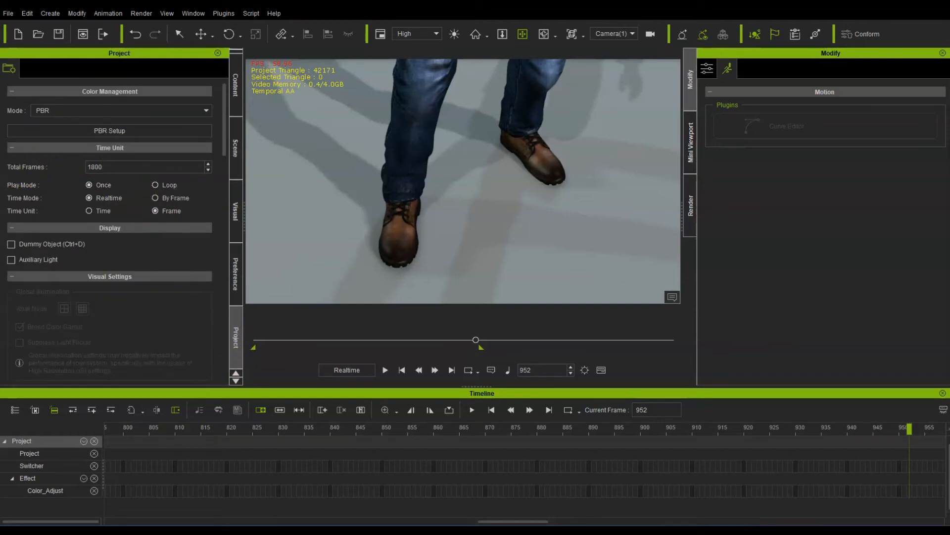
# Set the project's total frames to 3000
pyautogui.doubleClick(106, 166)
pyautogui.write('800')
pyautogui.click(90, 167)
pyautogui.write('1')
pyautogui.moveTo(127, 167); pyautogui.dragTo(65, 171)
pyautogui.write('3000')
pyautogui.press('Return')
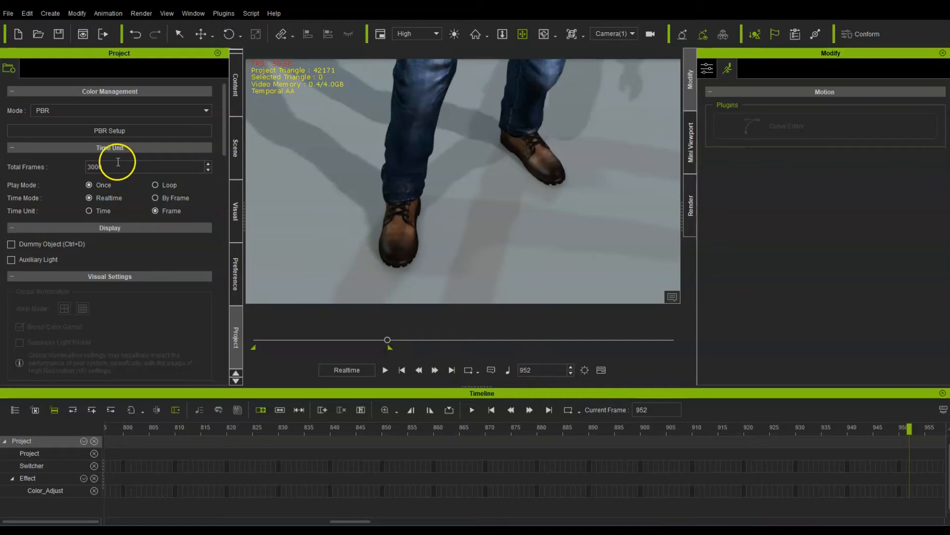
# Set the project's total frames to 952
pyautogui.moveTo(114, 166); pyautogui.dragTo(71, 169)
pyautogui.write('952')
pyautogui.press('Return')
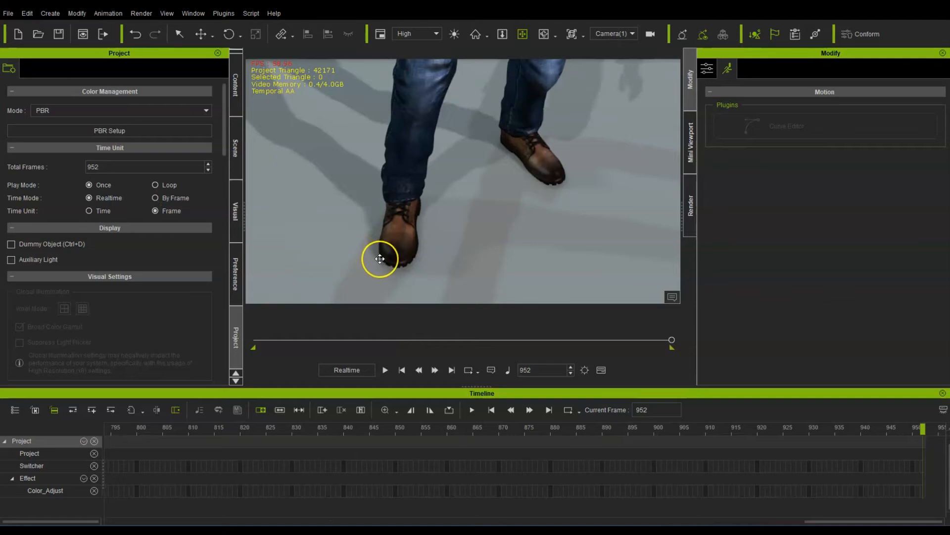
# Return to the first frame and set the main viewport's camera to Switch
pyautogui.moveTo(379, 258); pyautogui.dragTo(518, 201)
pyautogui.click(410, 337)
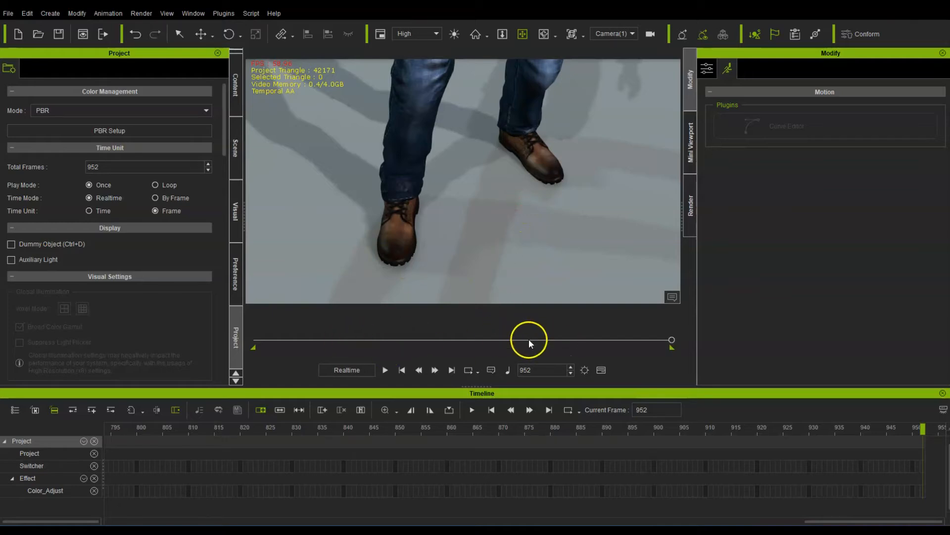
pyautogui.click(402, 370)
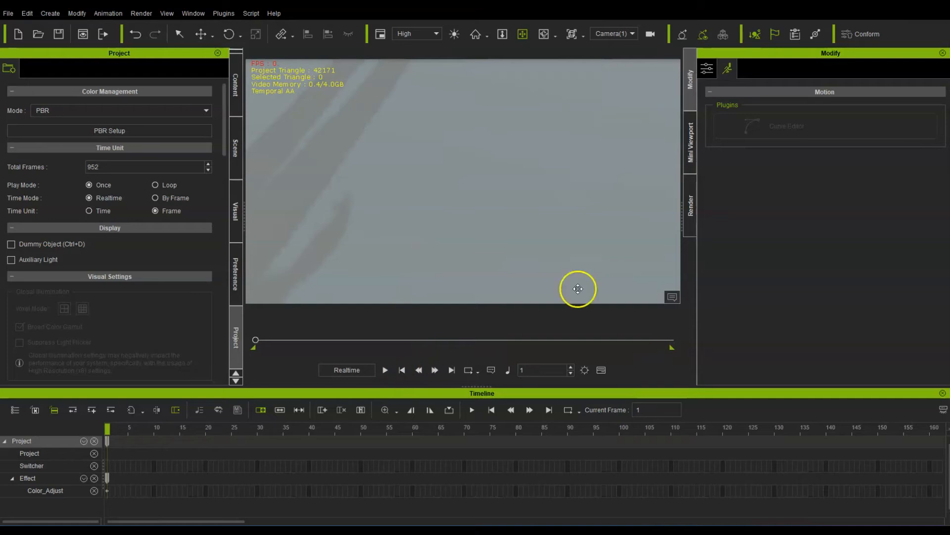
pyautogui.click(632, 33)
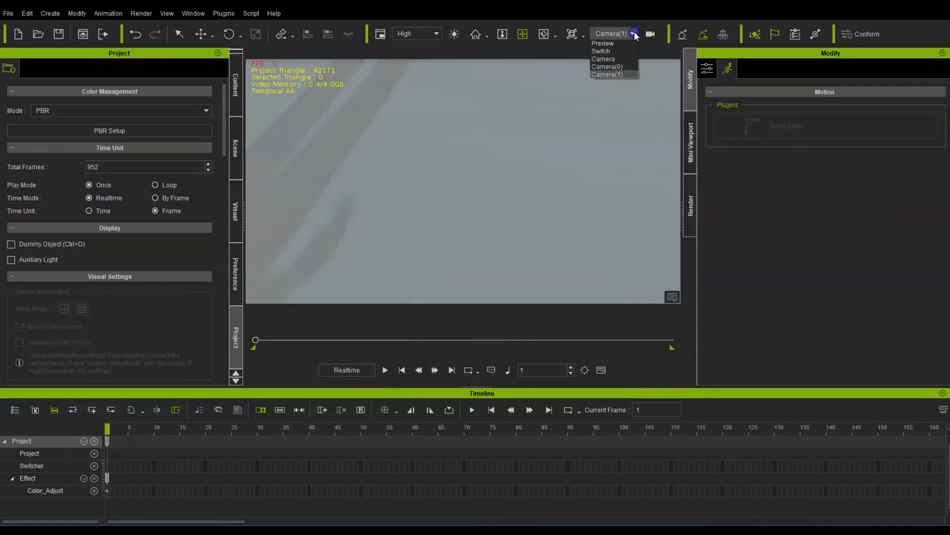
pyautogui.click(606, 50)
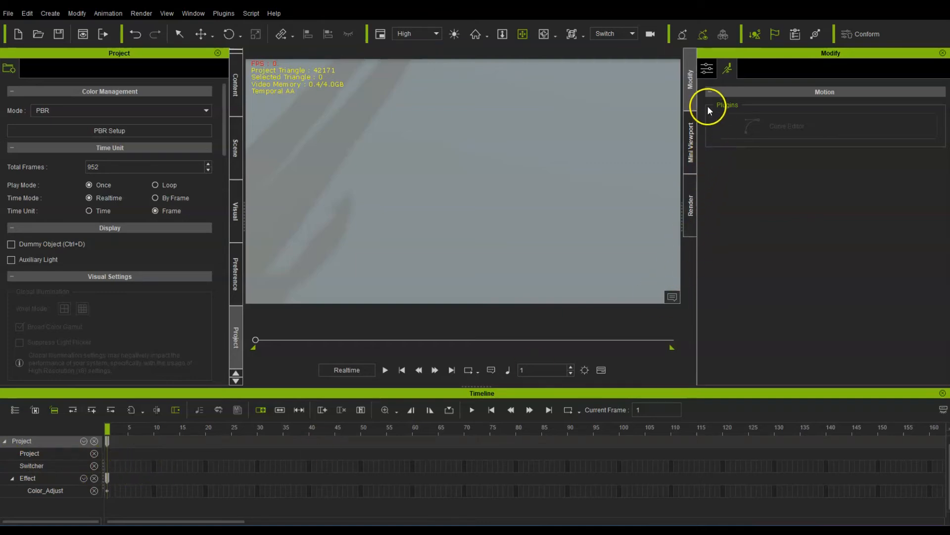
# Show the Mini Viewport, check the views of Camera, Camera(0) and Camera(1) in it, and leave it set to Camera
pyautogui.click(692, 142)
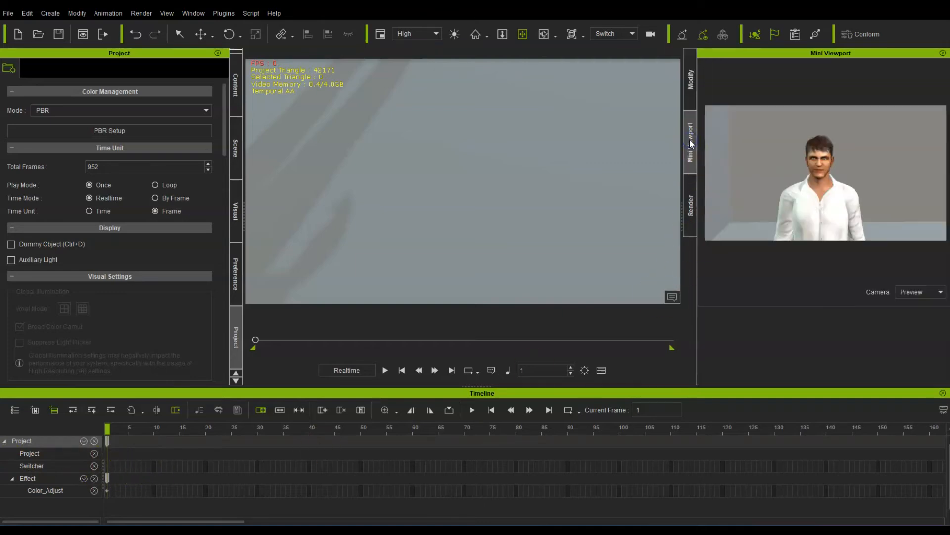
pyautogui.click(929, 293)
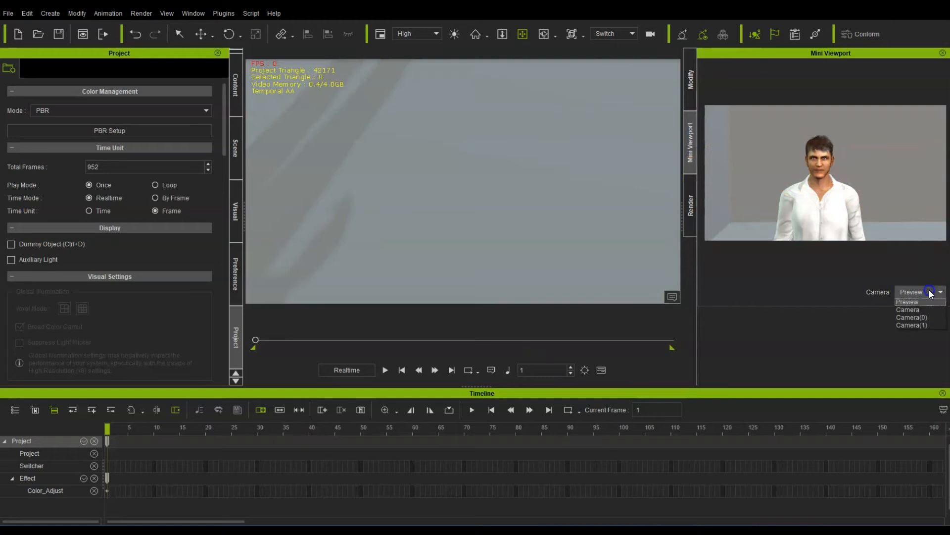
pyautogui.click(925, 308)
pyautogui.click(923, 291)
pyautogui.click(922, 319)
pyautogui.click(920, 292)
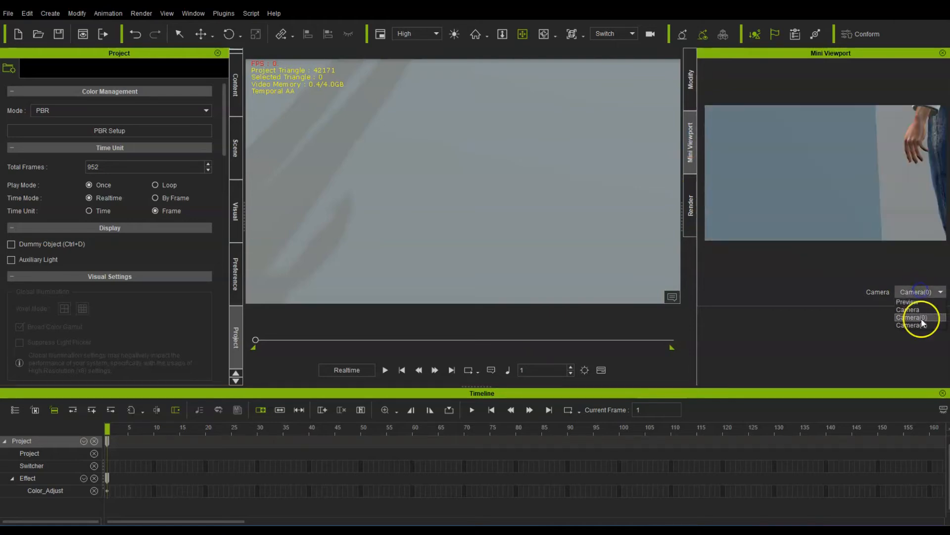
pyautogui.click(922, 325)
pyautogui.click(922, 292)
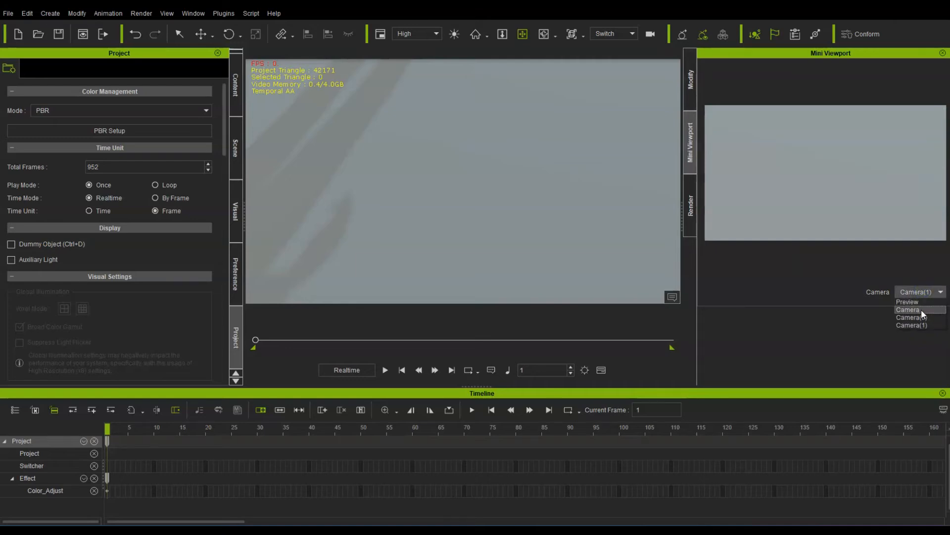
pyautogui.click(922, 310)
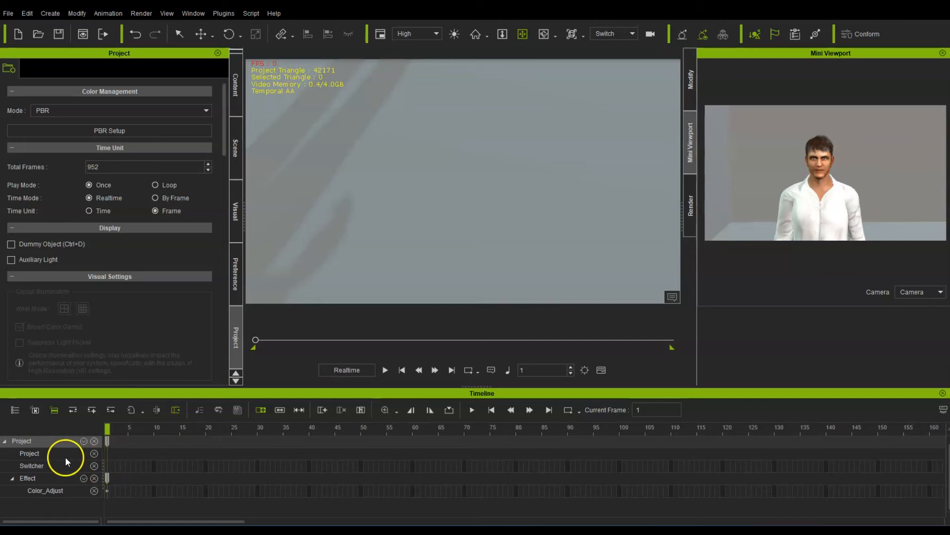
# Assign Camera to the Switcher track at frame 1
pyautogui.click(107, 466)
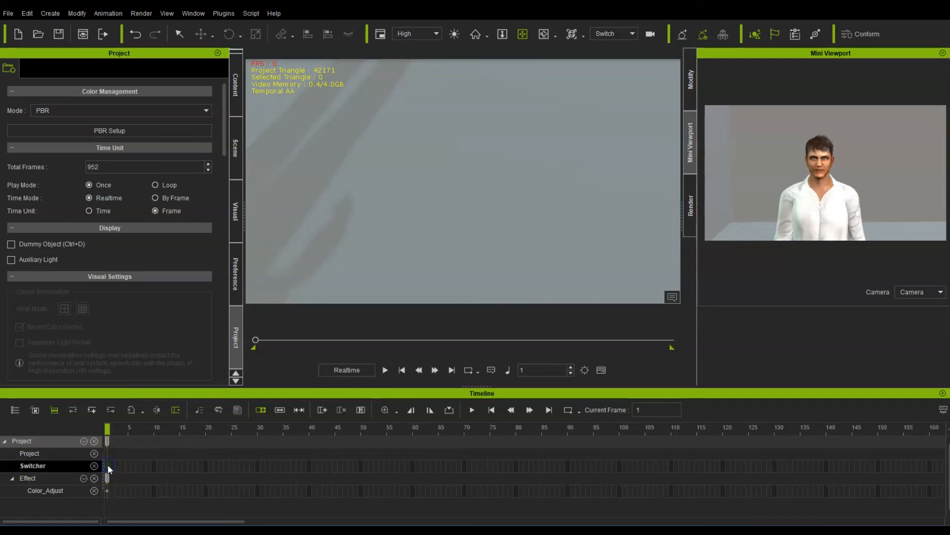
pyautogui.rightClick(108, 465)
pyautogui.moveTo(148, 522)
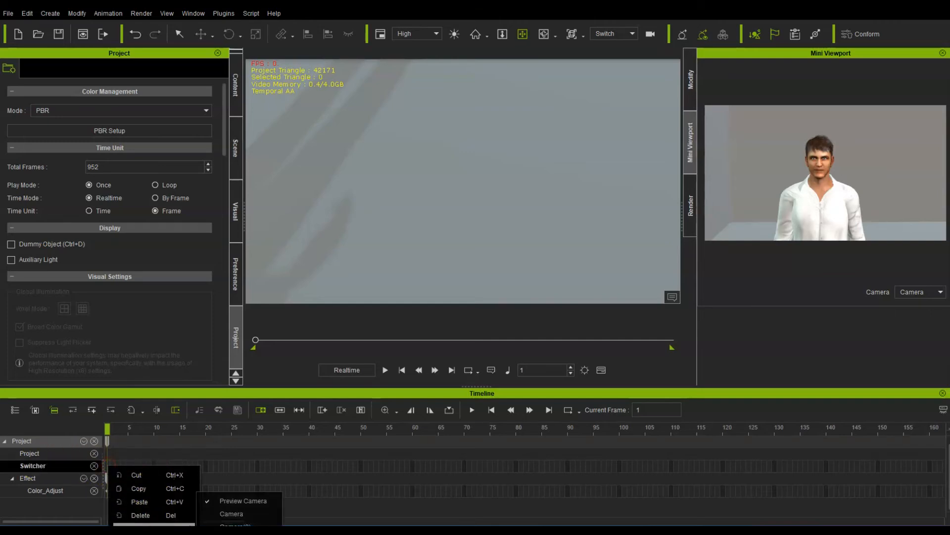
pyautogui.click(241, 515)
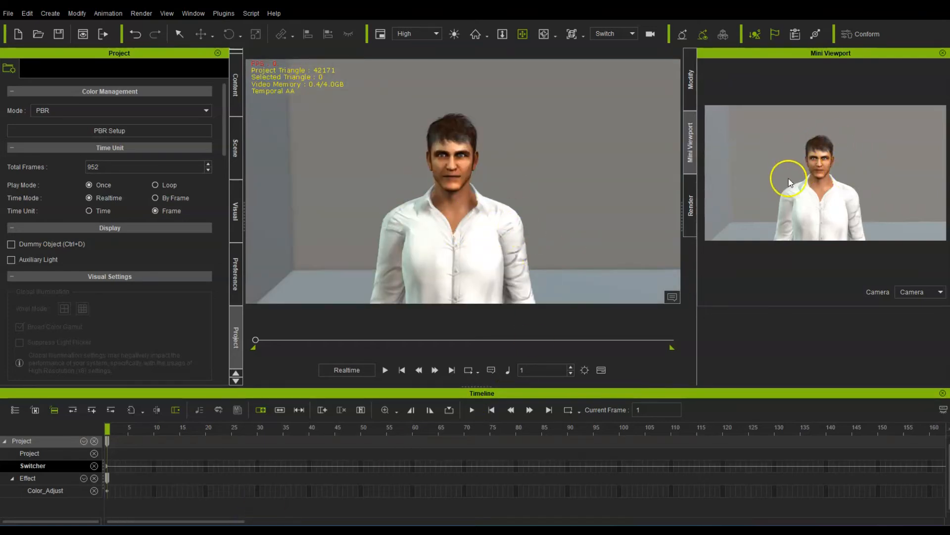
# Play the switched shot until the avatar leaves the view, and move back to frame 237
pyautogui.click(385, 372)
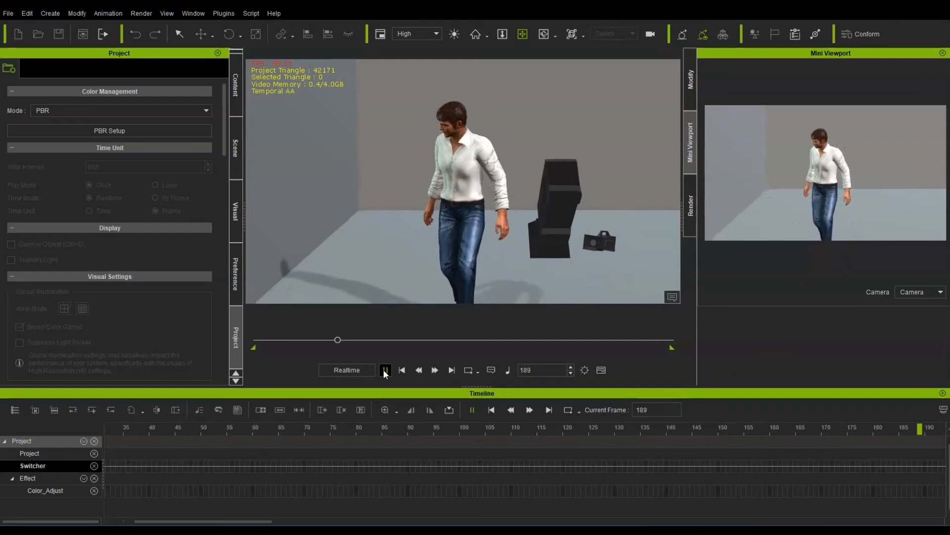
pyautogui.click(385, 370)
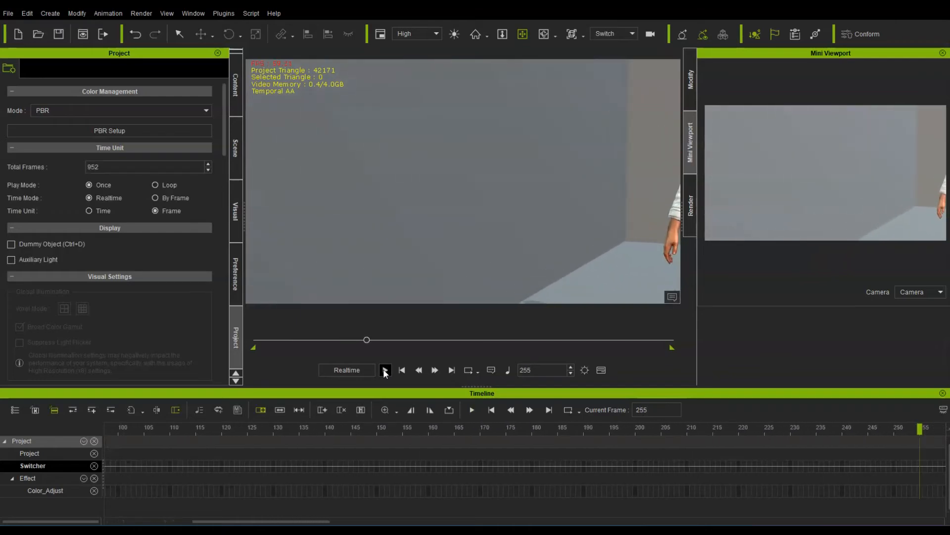
pyautogui.moveTo(363, 339); pyautogui.dragTo(360, 340)
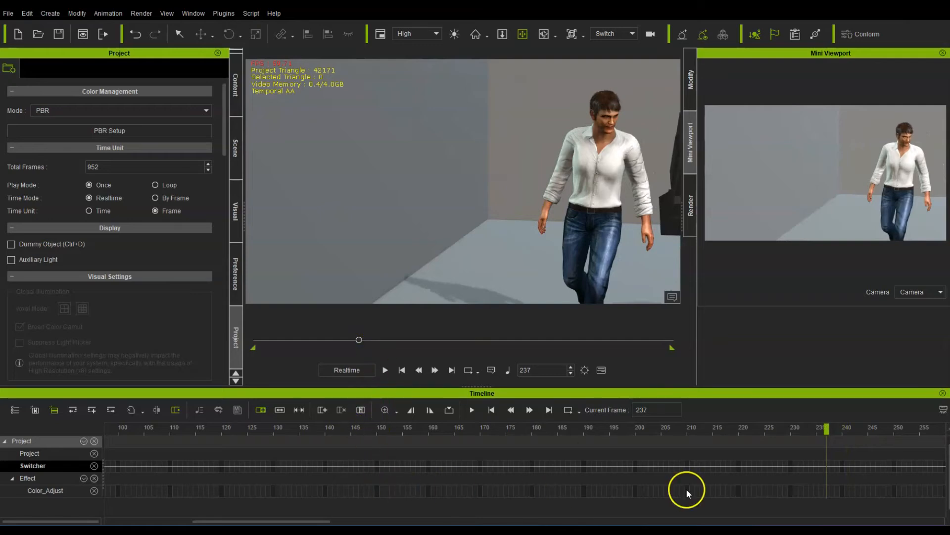
# Compare the Camera(0) and Camera(1) views at frame 237 in the Mini Viewport and leave it set to Camera(0)
pyautogui.click(448, 410)
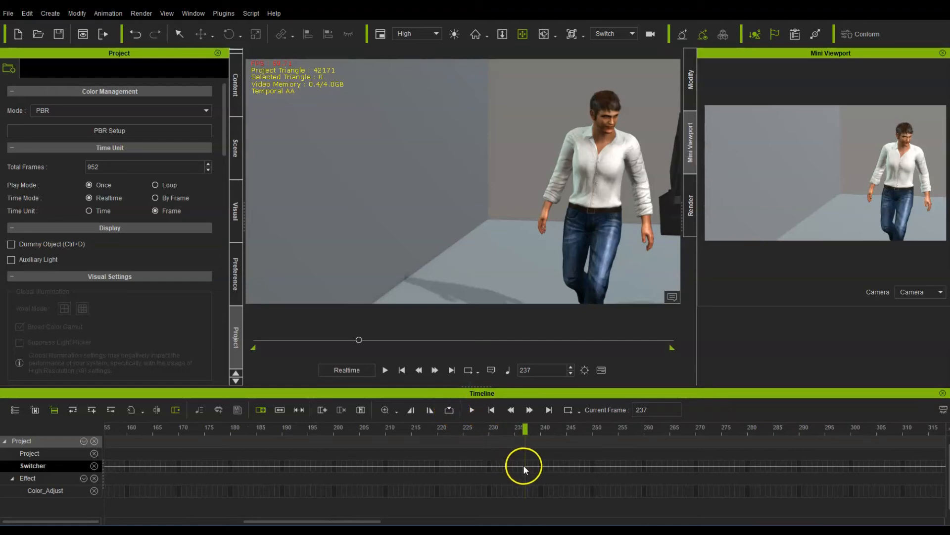
pyautogui.click(917, 292)
pyautogui.click(919, 317)
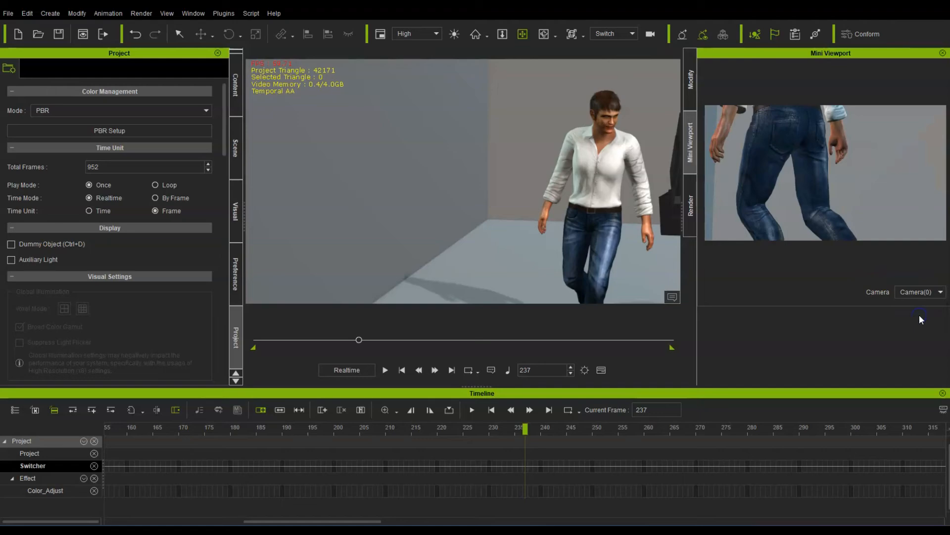
pyautogui.click(920, 291)
pyautogui.click(919, 323)
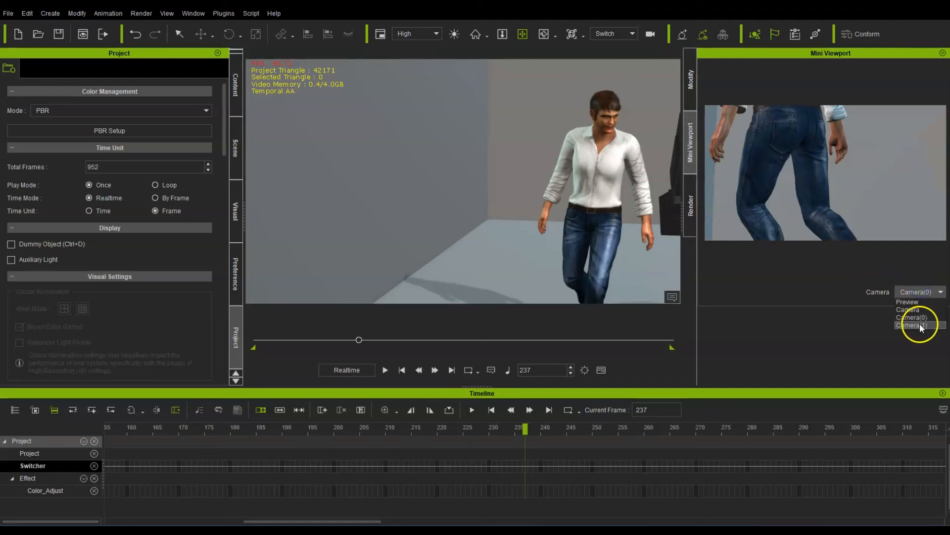
pyautogui.click(917, 293)
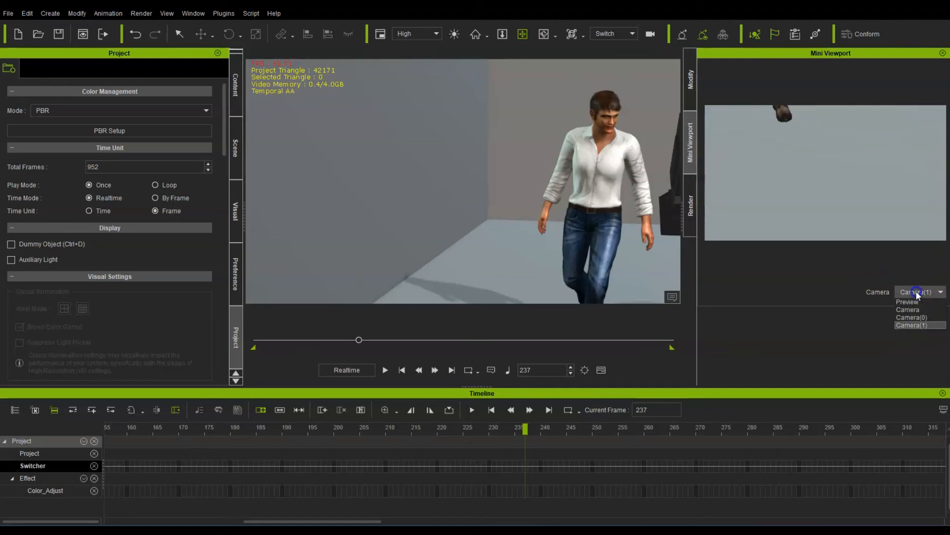
pyautogui.click(918, 292)
pyautogui.click(920, 318)
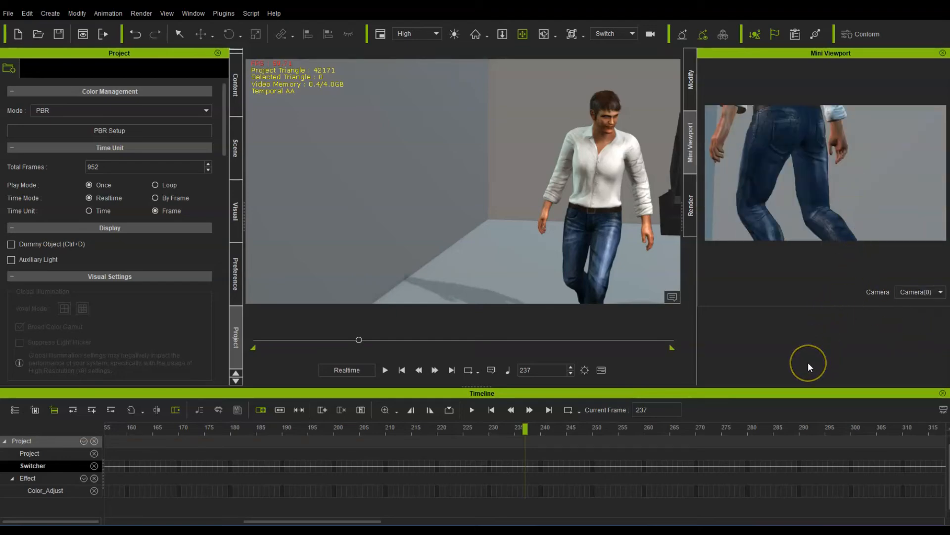
# Assign Camera(0) to the Switcher track at frame 237
pyautogui.rightClick(525, 465)
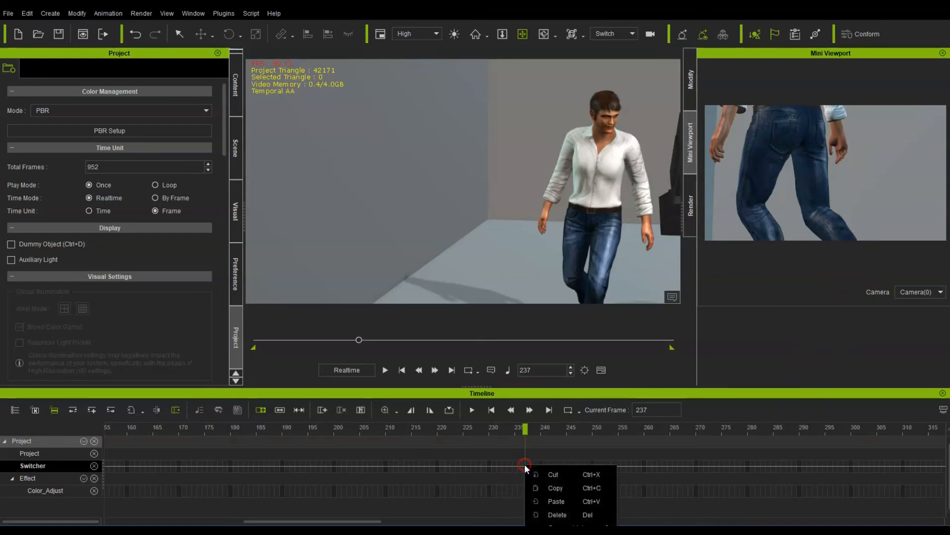
pyautogui.moveTo(569, 523)
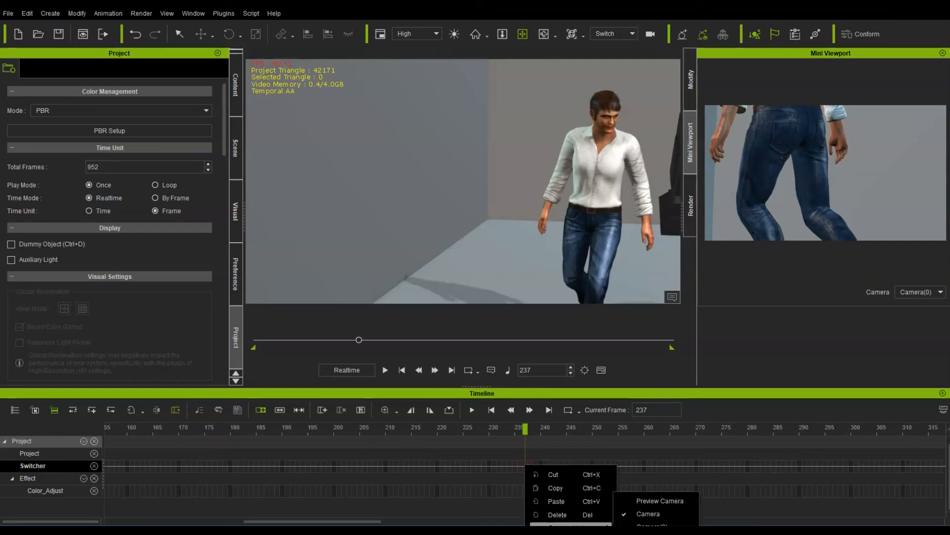
pyautogui.click(651, 524)
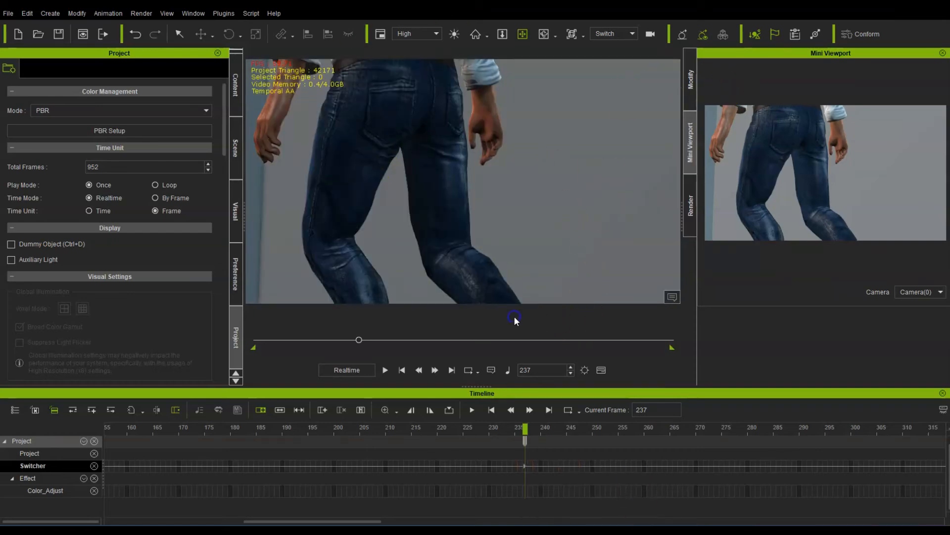
# Play on to frame 315, check the Camera(1) and Preview views in the Mini Viewport, and leave it set to Camera
pyautogui.press('space')
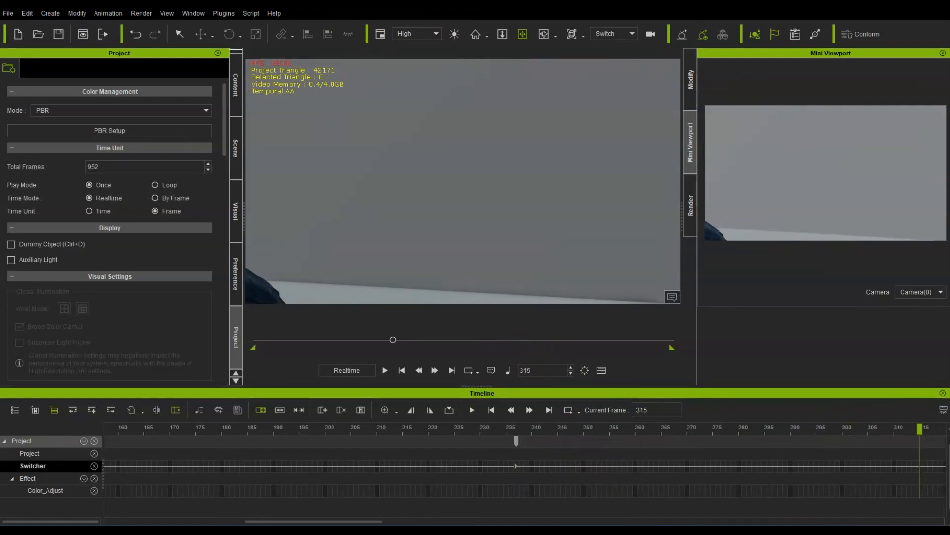
pyautogui.click(915, 292)
pyautogui.click(921, 321)
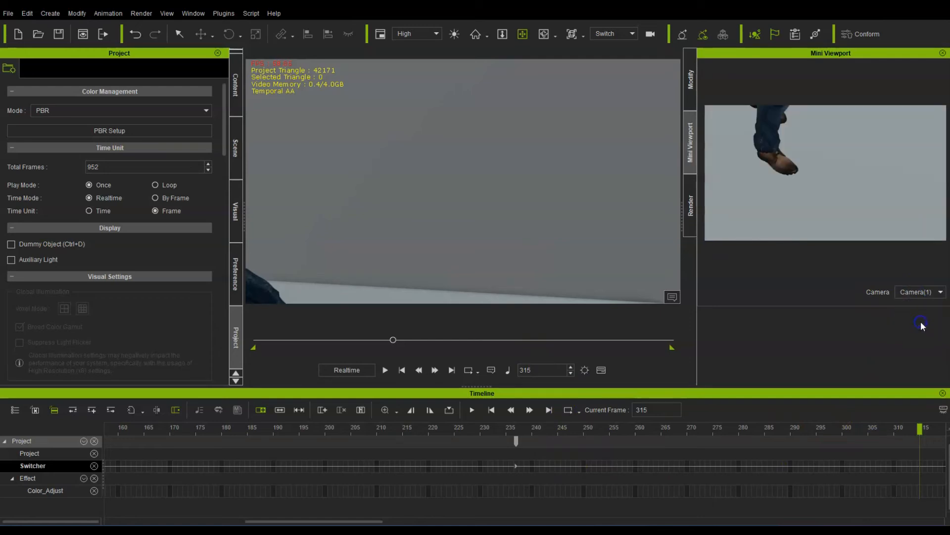
pyautogui.click(916, 292)
pyautogui.click(916, 304)
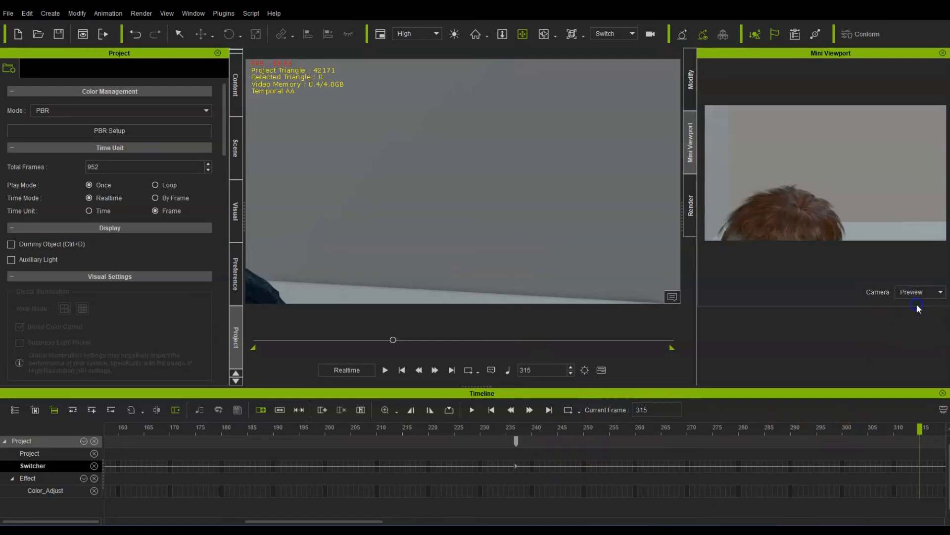
pyautogui.click(916, 292)
pyautogui.click(916, 313)
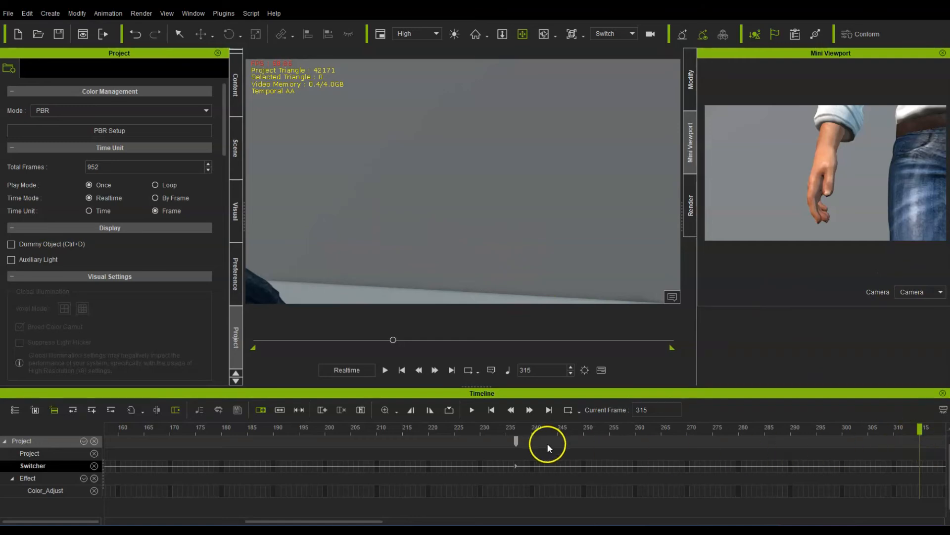
# Assign Camera to the Switcher track at frame 315
pyautogui.click(450, 409)
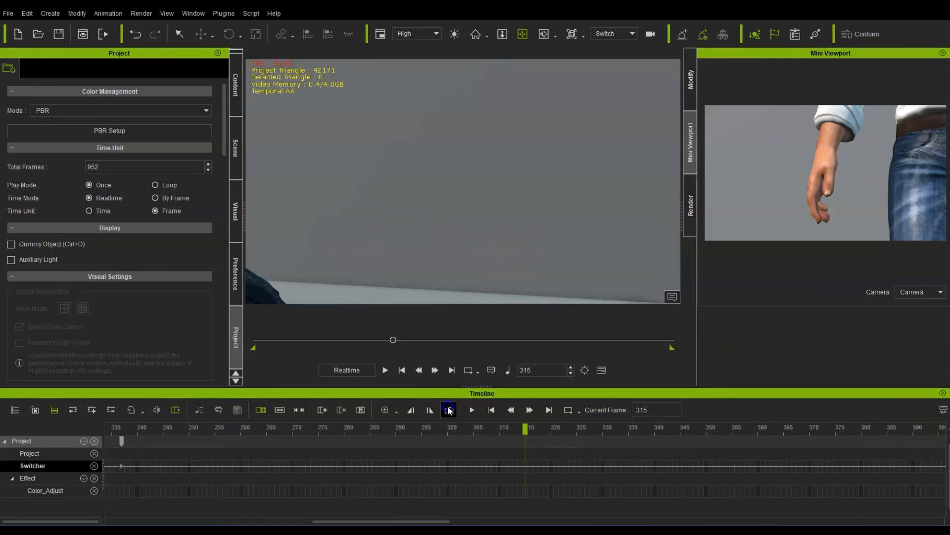
pyautogui.rightClick(524, 462)
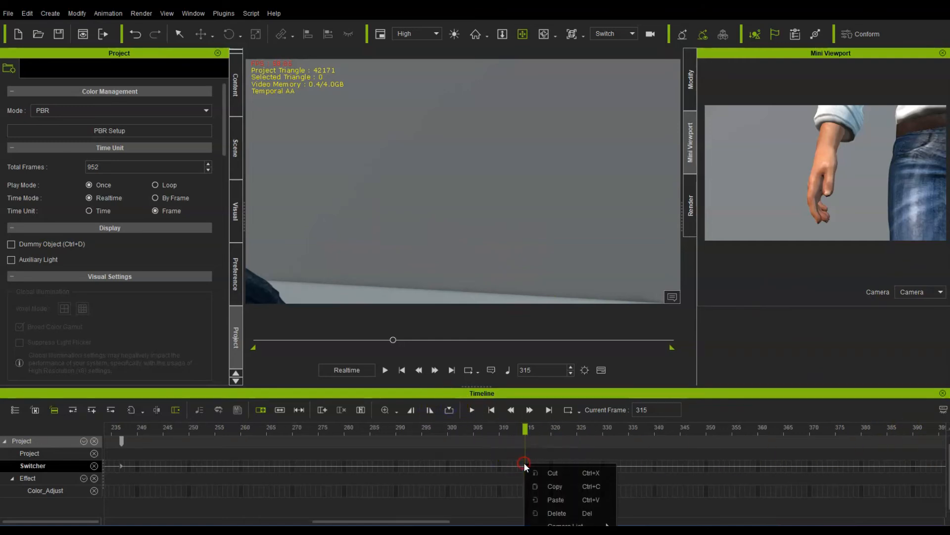
pyautogui.moveTo(574, 524)
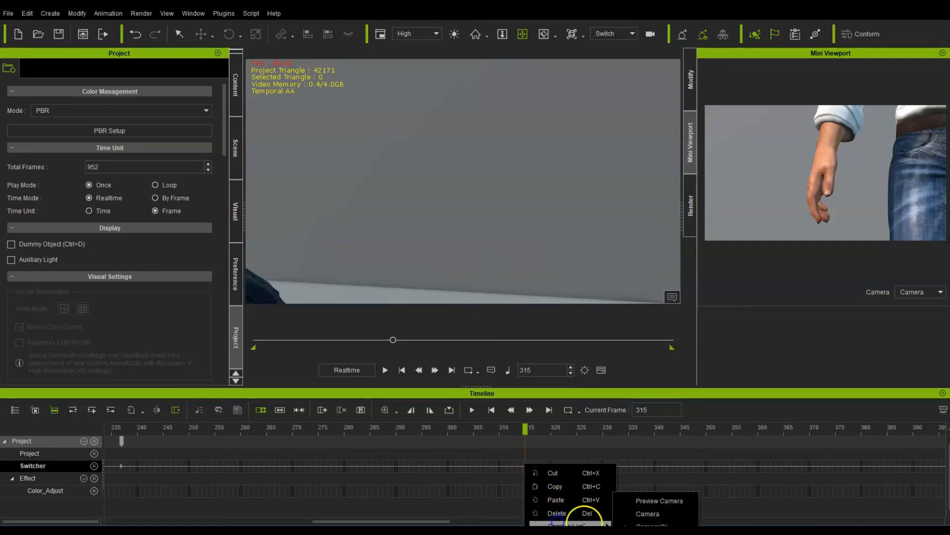
pyautogui.click(654, 514)
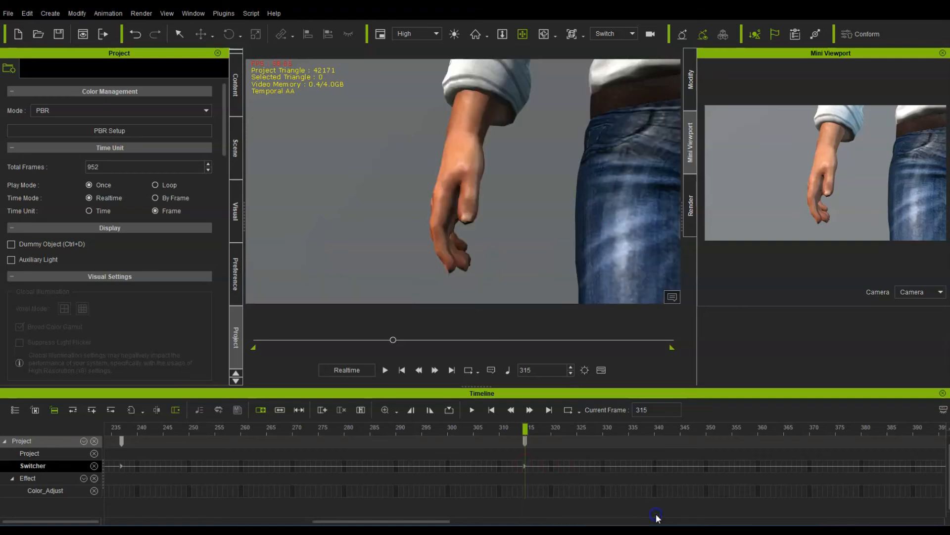
# Play the switched shot from frame 315 and stop it at frame 783
pyautogui.click(530, 388)
pyautogui.press('space')
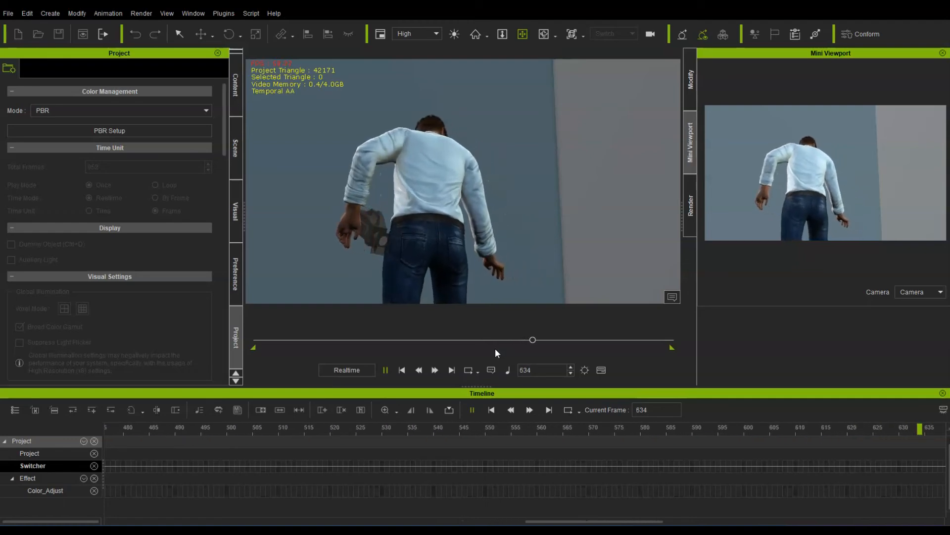
pyautogui.press('space')
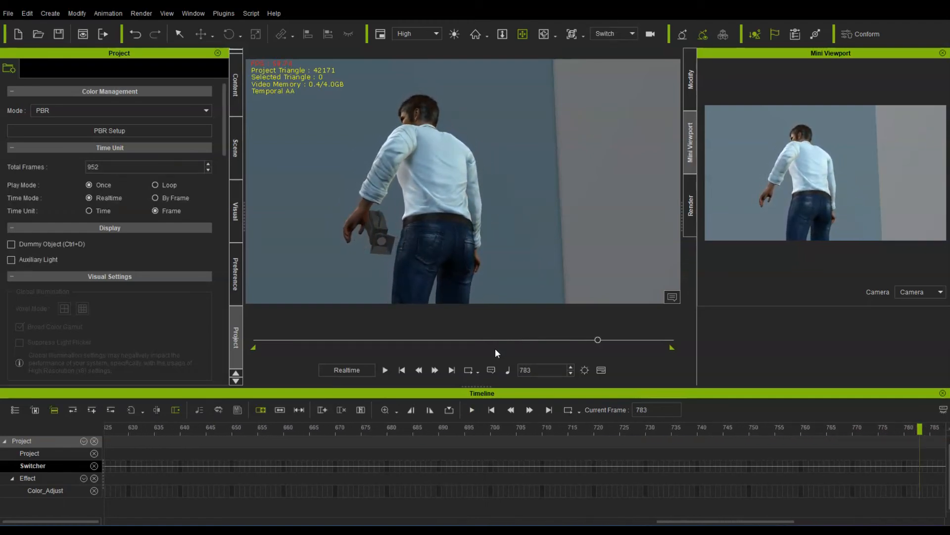
# Preview Camera(1) in the Mini Viewport at frame 783 and assign it to the Switcher track at that frame
pyautogui.click(449, 409)
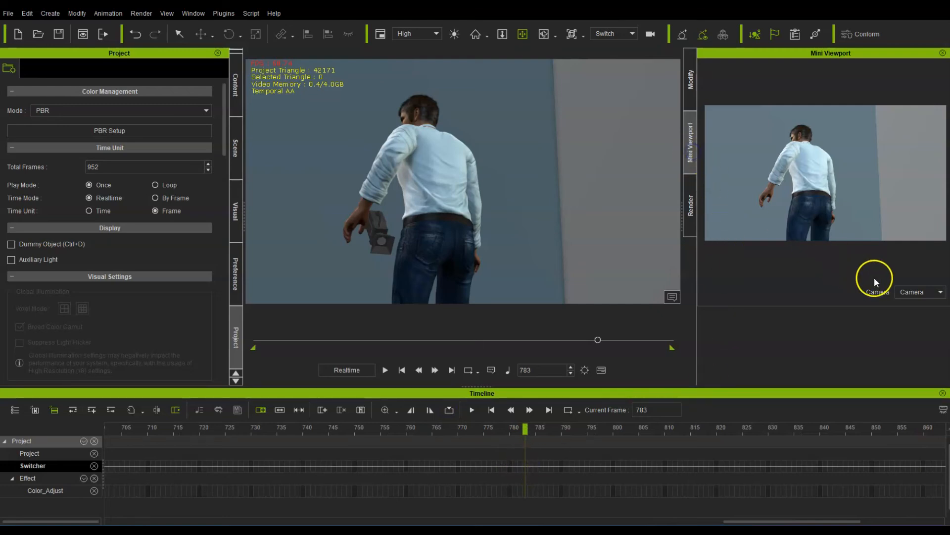
pyautogui.click(916, 291)
pyautogui.click(919, 322)
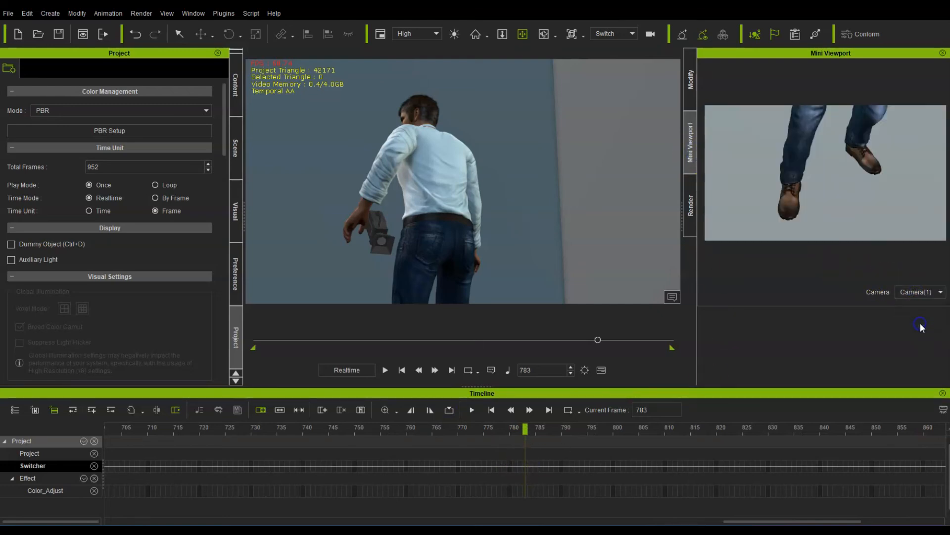
pyautogui.rightClick(524, 466)
pyautogui.click(569, 526)
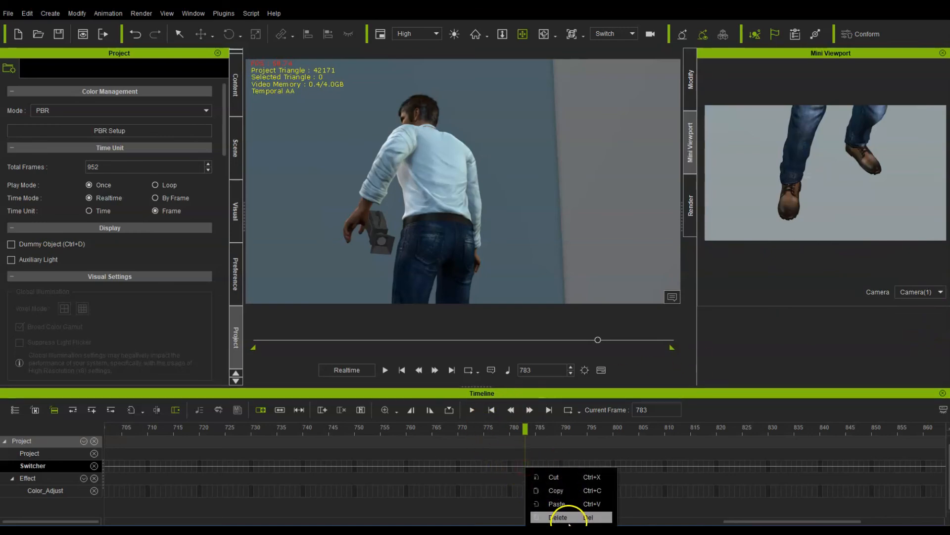
pyautogui.click(651, 526)
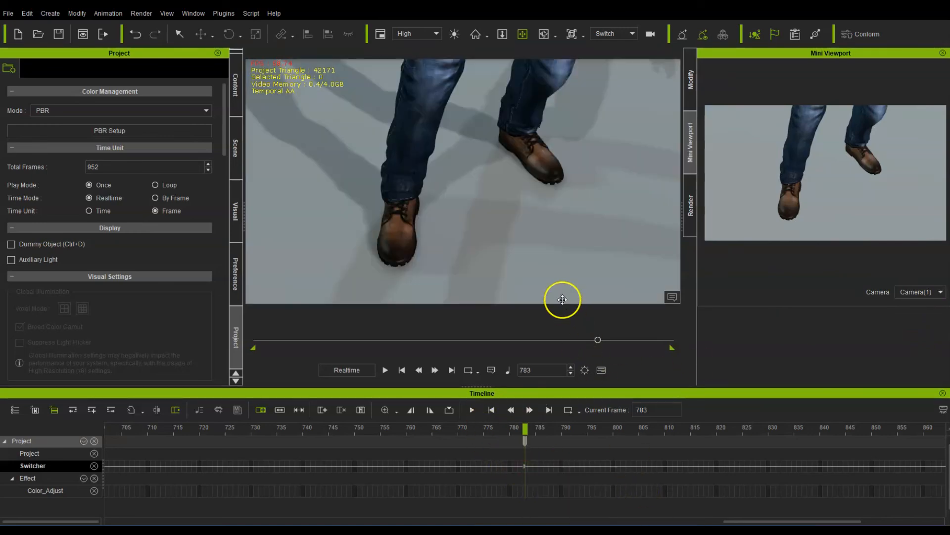
# Play the rest of the shot, replay the whole switched sequence from the first frame, and stop it at frame 915
pyautogui.press('space')
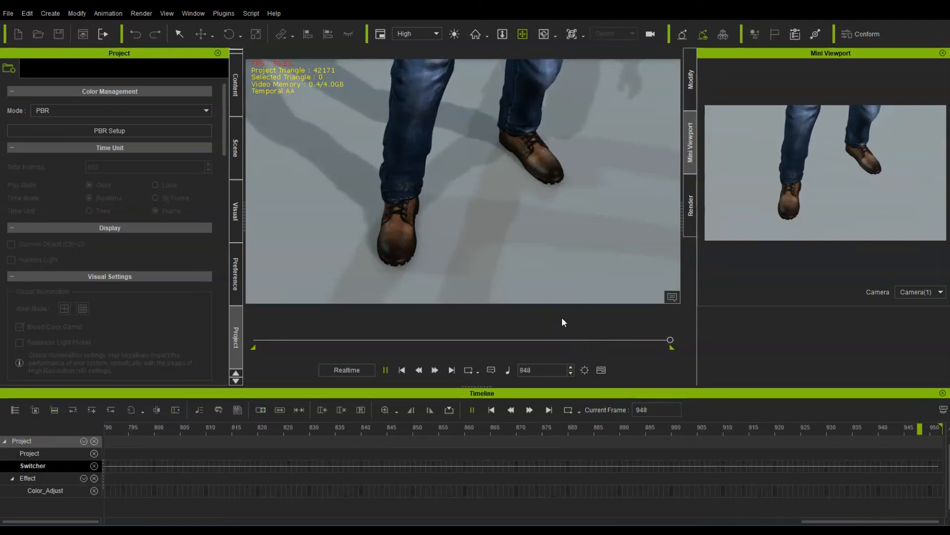
pyautogui.click(402, 370)
pyautogui.click(386, 370)
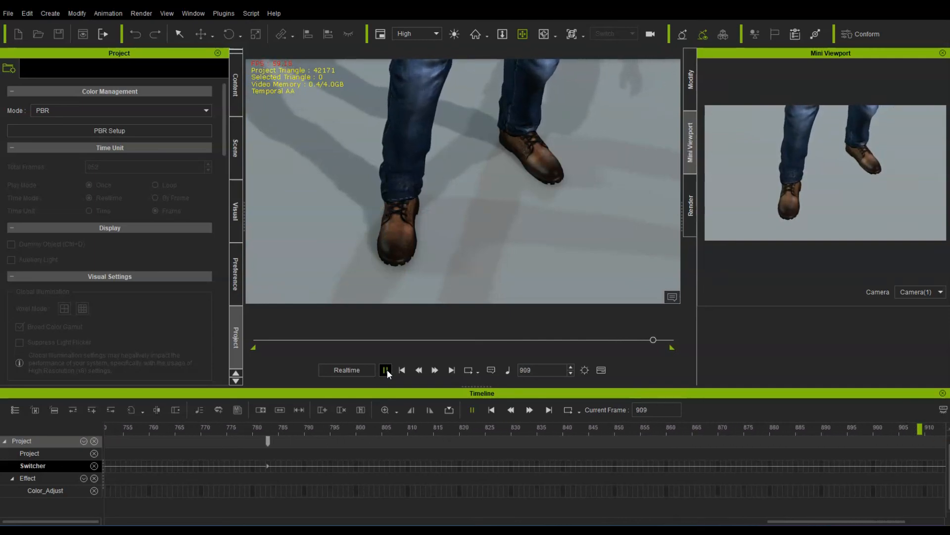
pyautogui.click(385, 370)
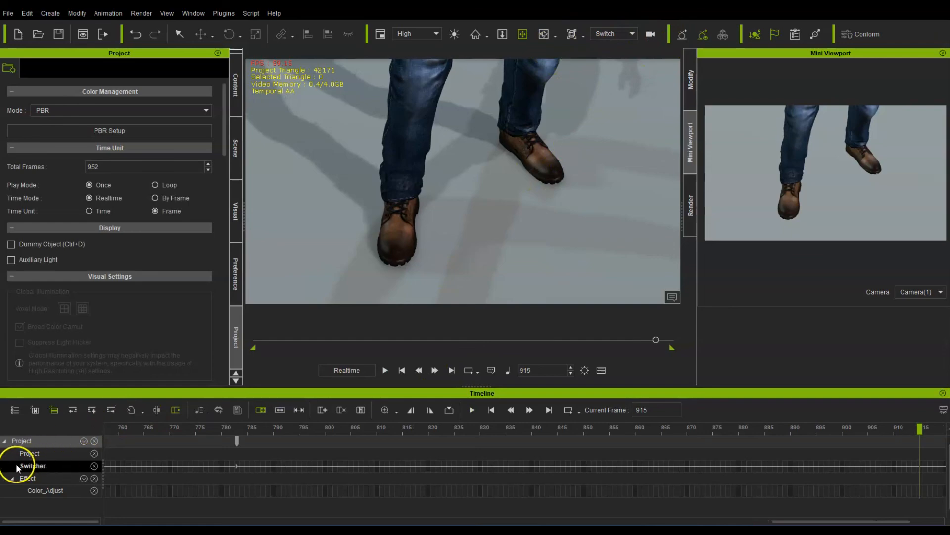
# Move to frame 758, show the Switcher track's editing options there, and bring up the commands for creating objects such as a camera
pyautogui.click(107, 466)
pyautogui.rightClick(107, 467)
pyautogui.moveTo(148, 528)
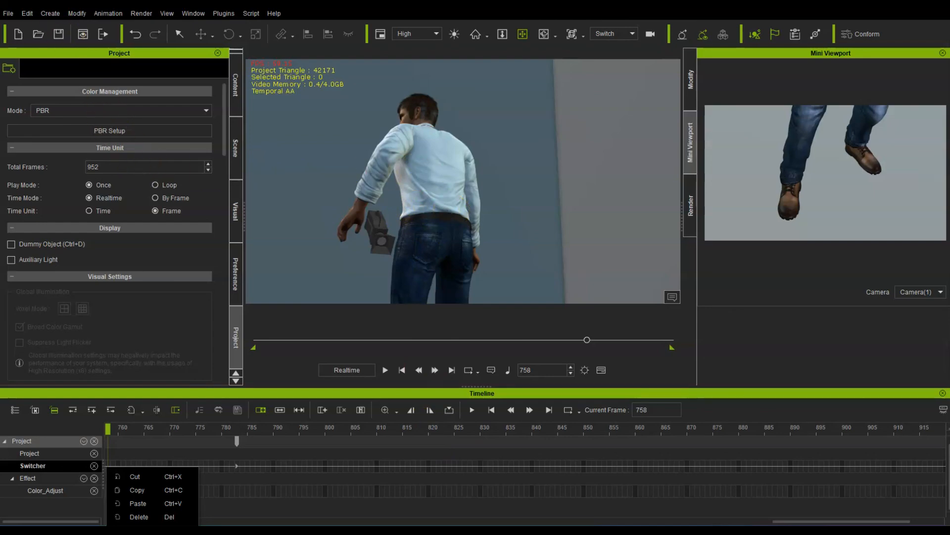
pyautogui.click(50, 13)
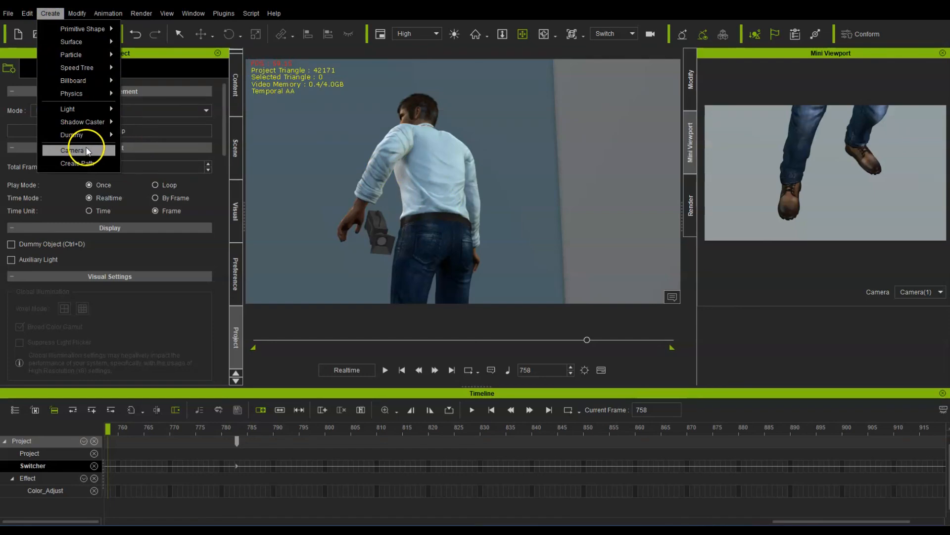